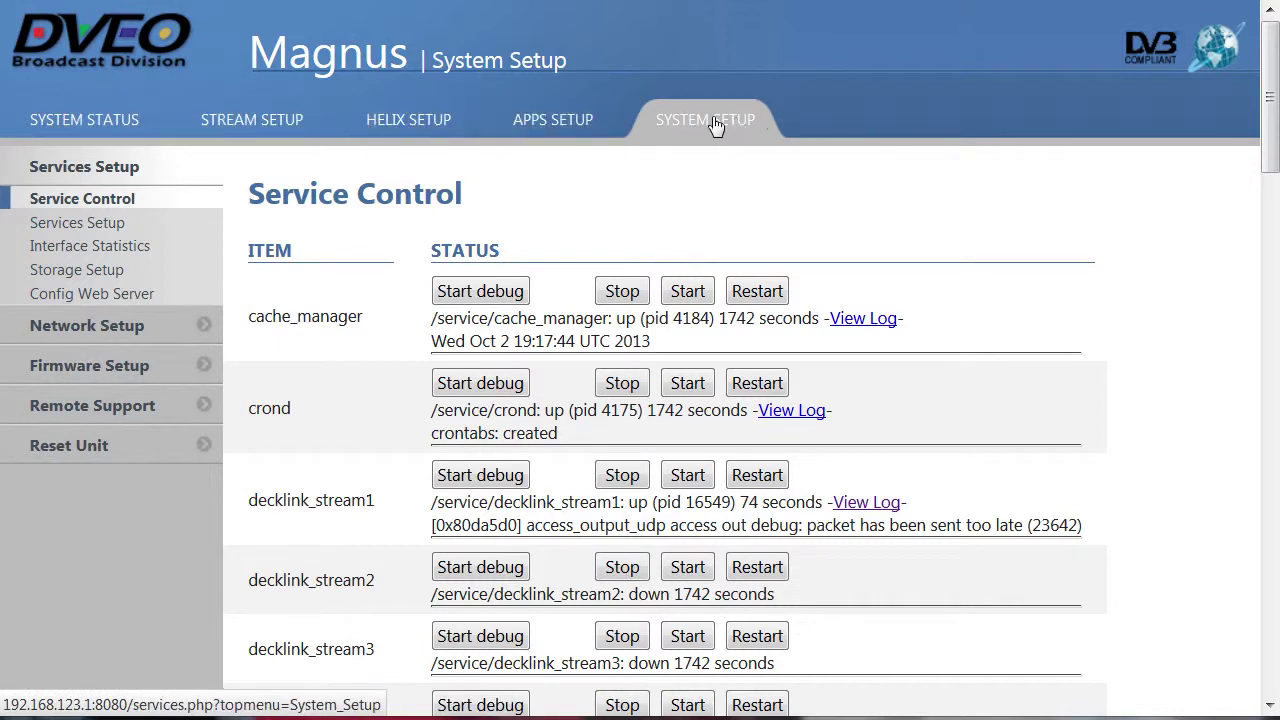
# - Step through the System Status, Stream Setup, Helix Setup, Apps Setup and System Setup sections
pyautogui.click(137, 121)
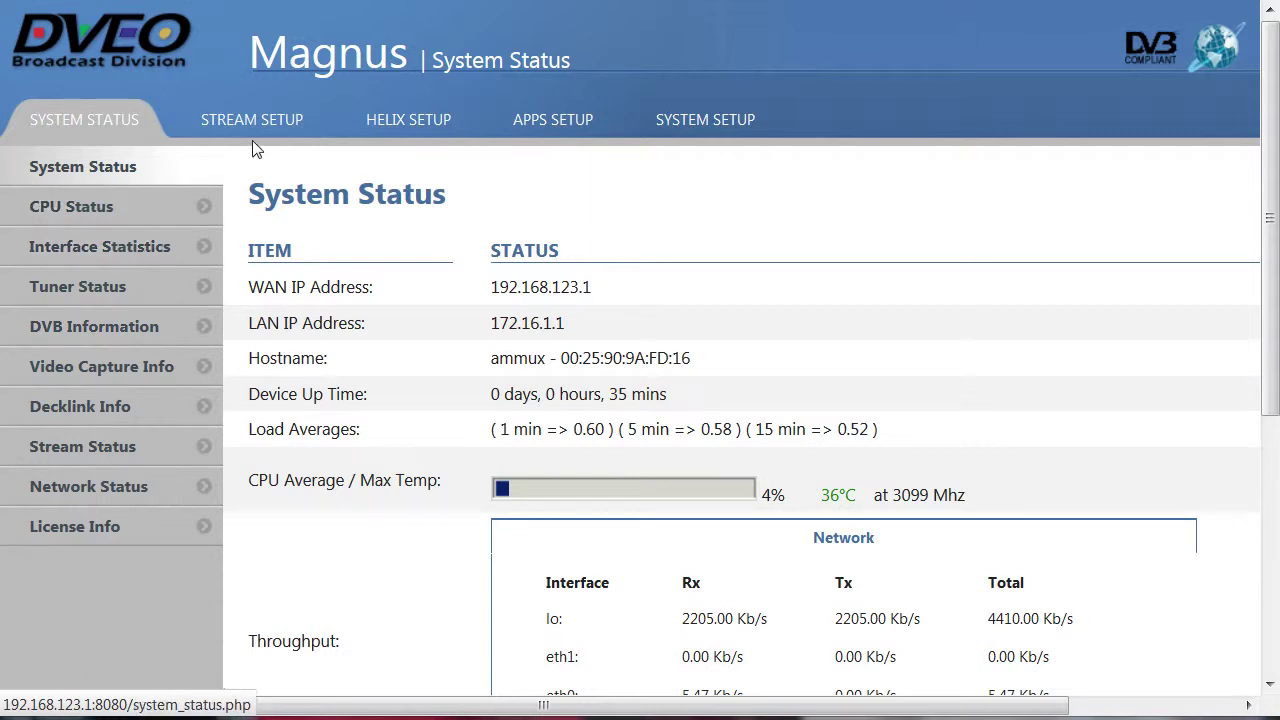
pyautogui.click(282, 134)
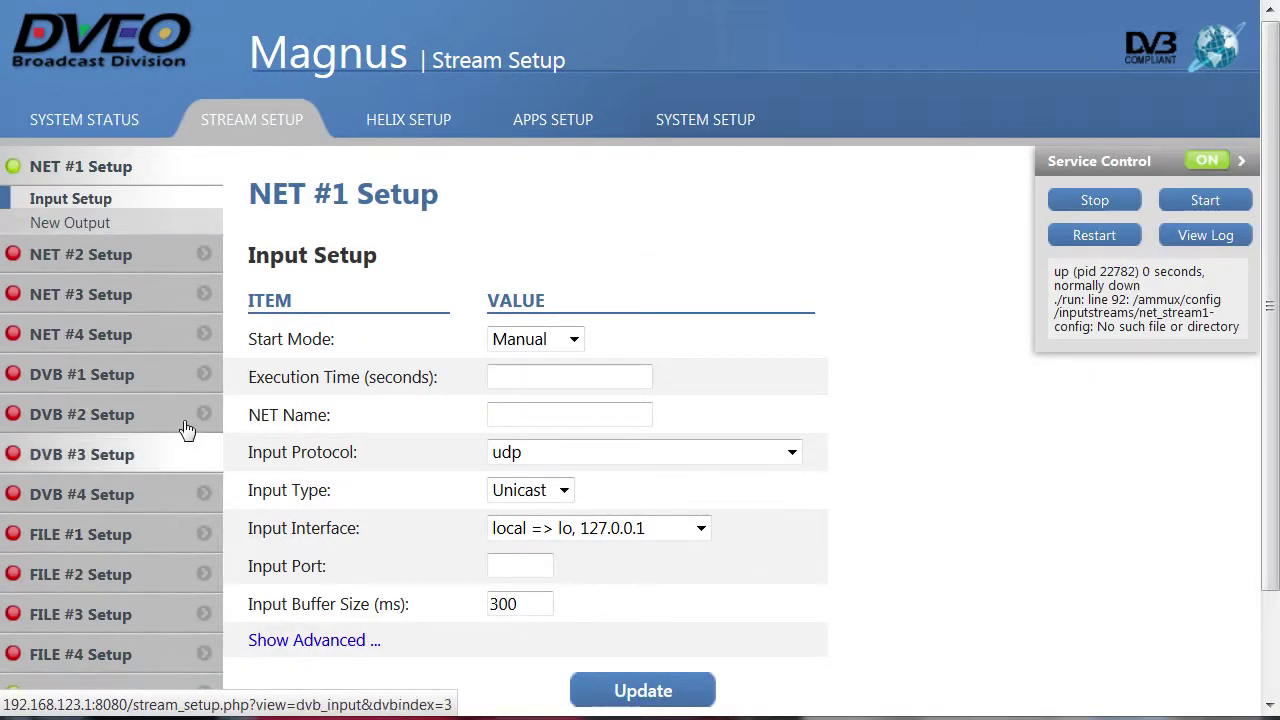
pyautogui.click(428, 128)
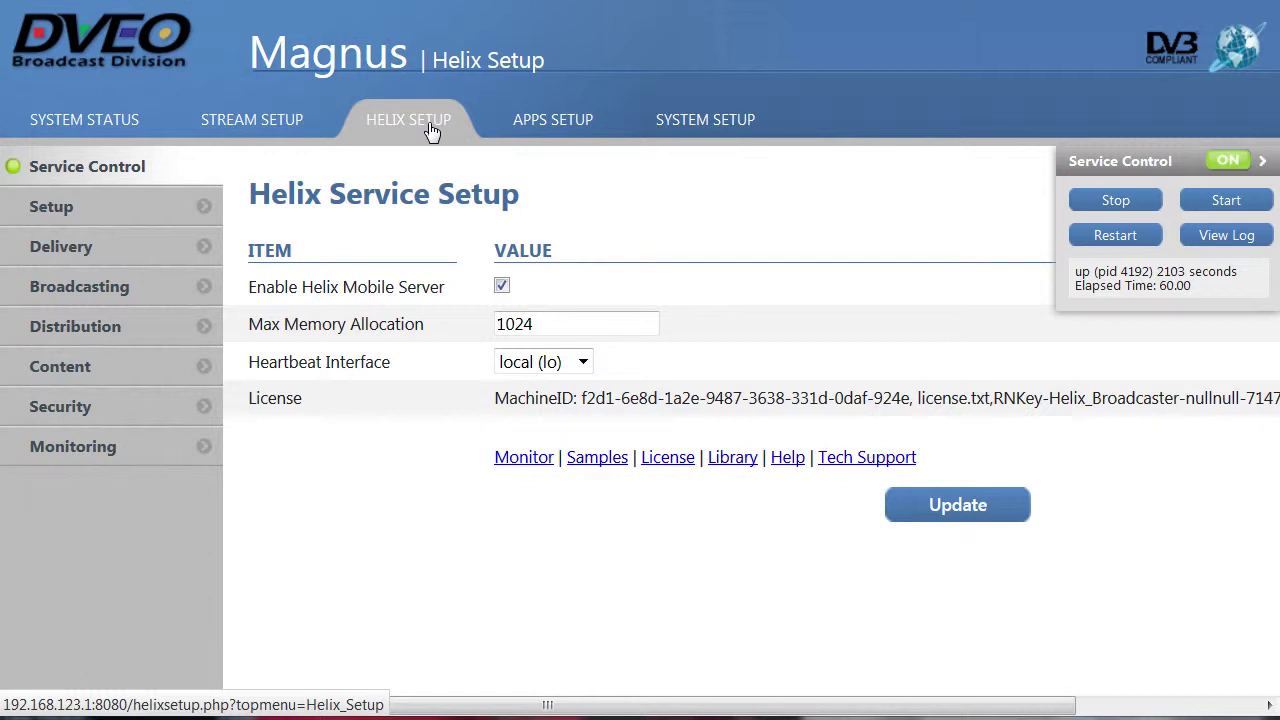
pyautogui.click(570, 133)
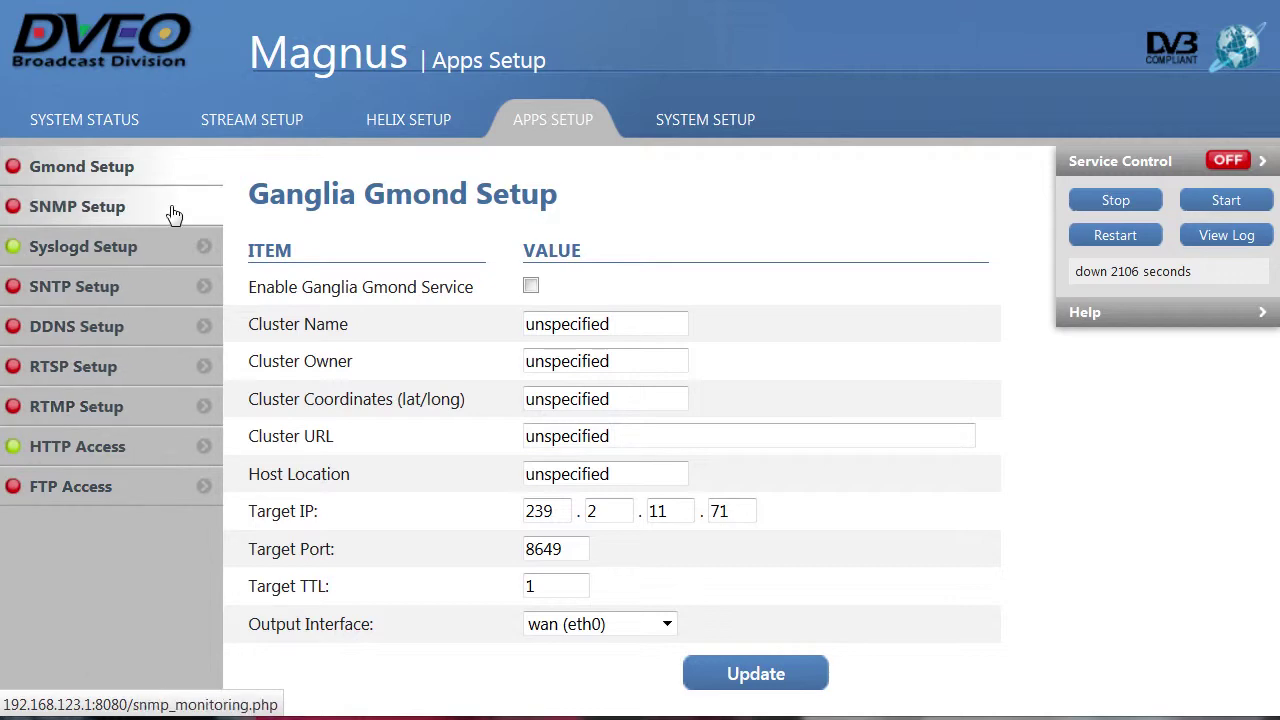
pyautogui.click(744, 130)
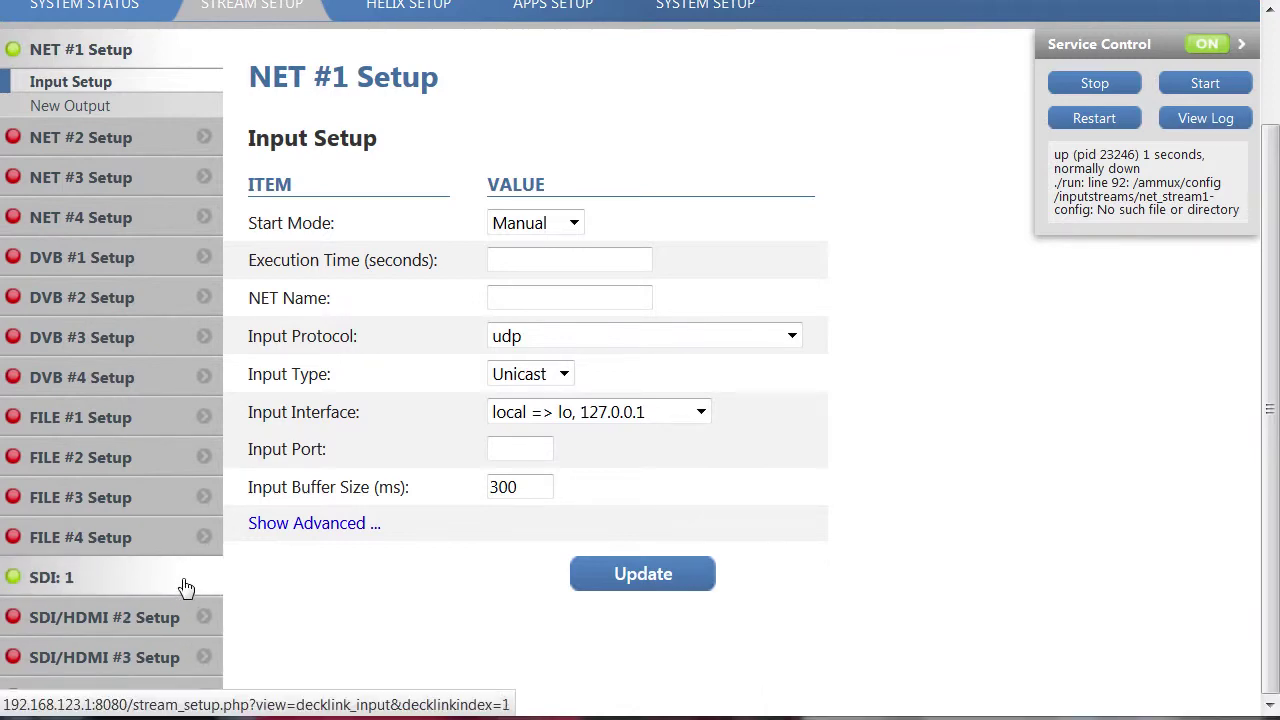
# - Open SDI 1's akamai1 output and confirm its Output Format stays RTMP push
pyautogui.click(64, 588)
pyautogui.scroll(-1, 60, 593)
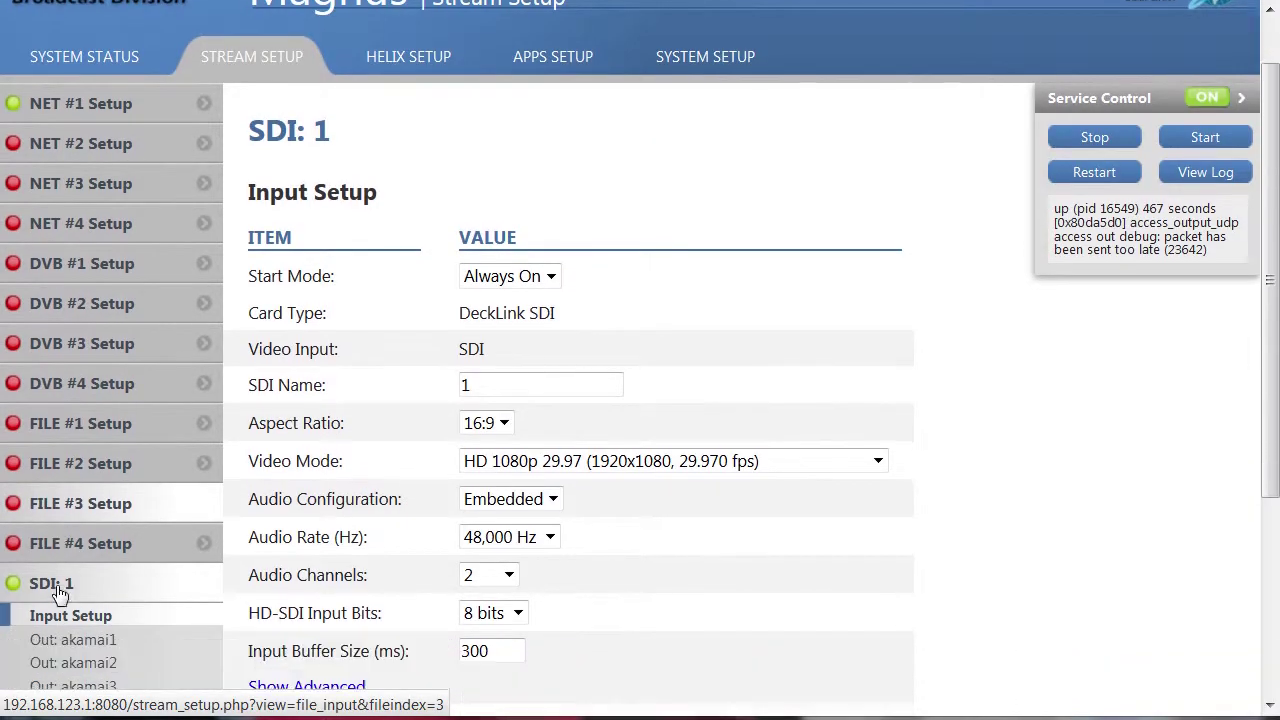
pyautogui.scroll(-3, 58, 600)
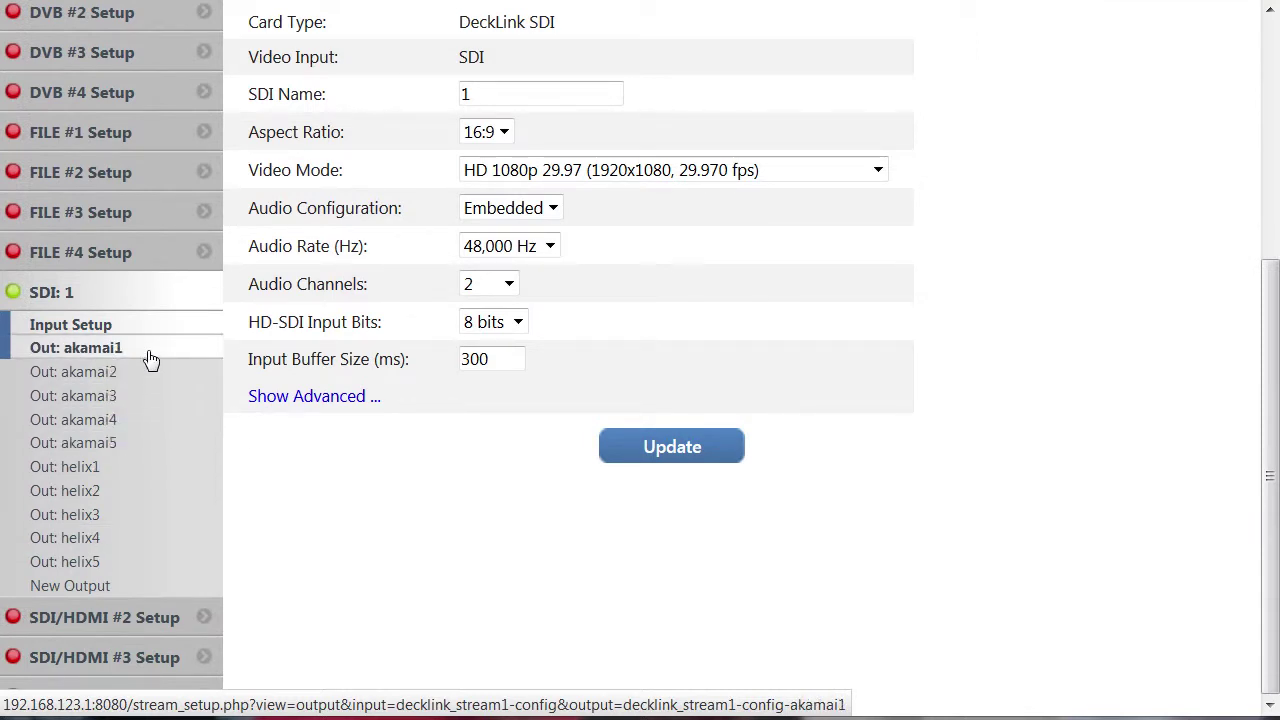
pyautogui.click(150, 360)
pyautogui.click(1178, 414)
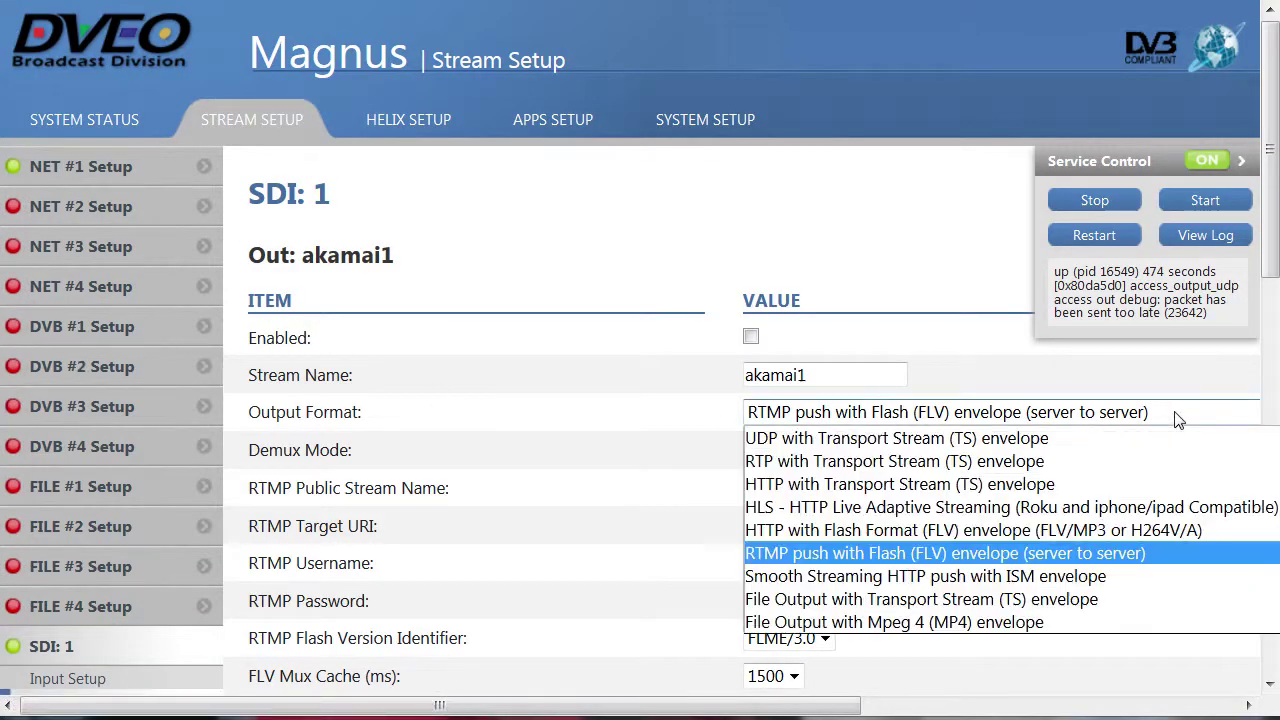
pyautogui.click(1159, 553)
pyautogui.scroll(-3, 1160, 550)
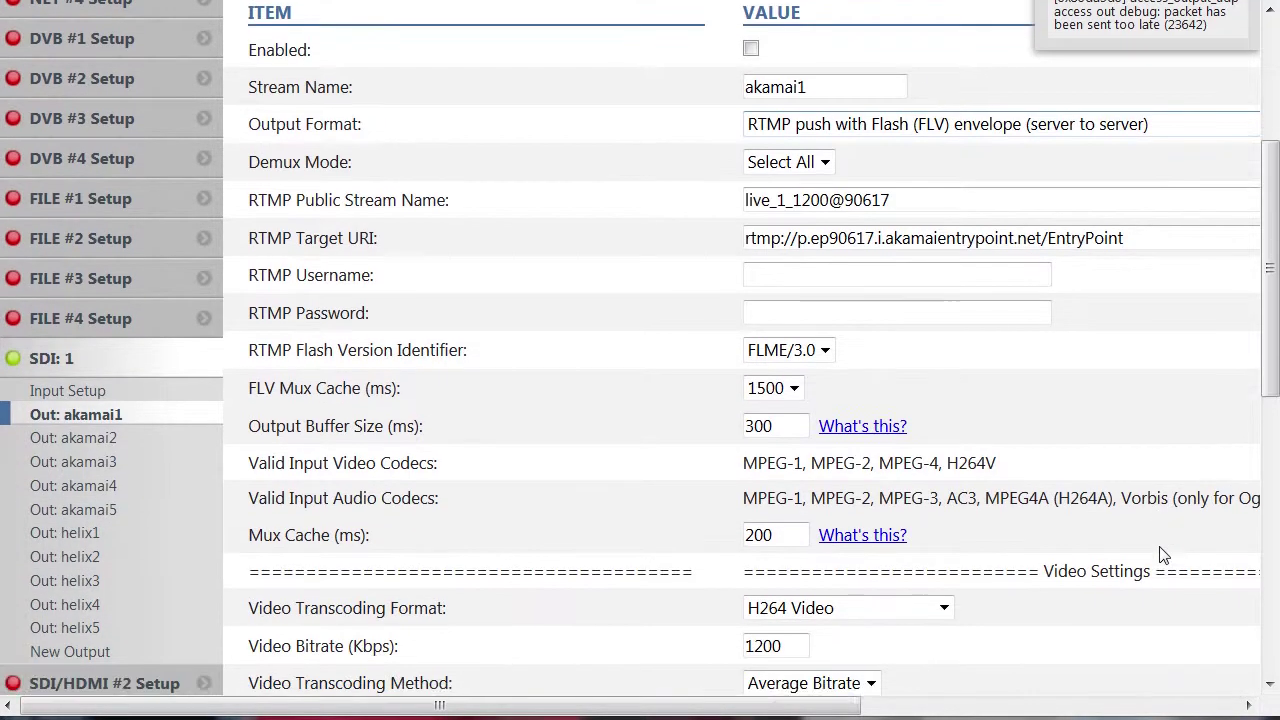
pyautogui.scroll(-4, 1163, 555)
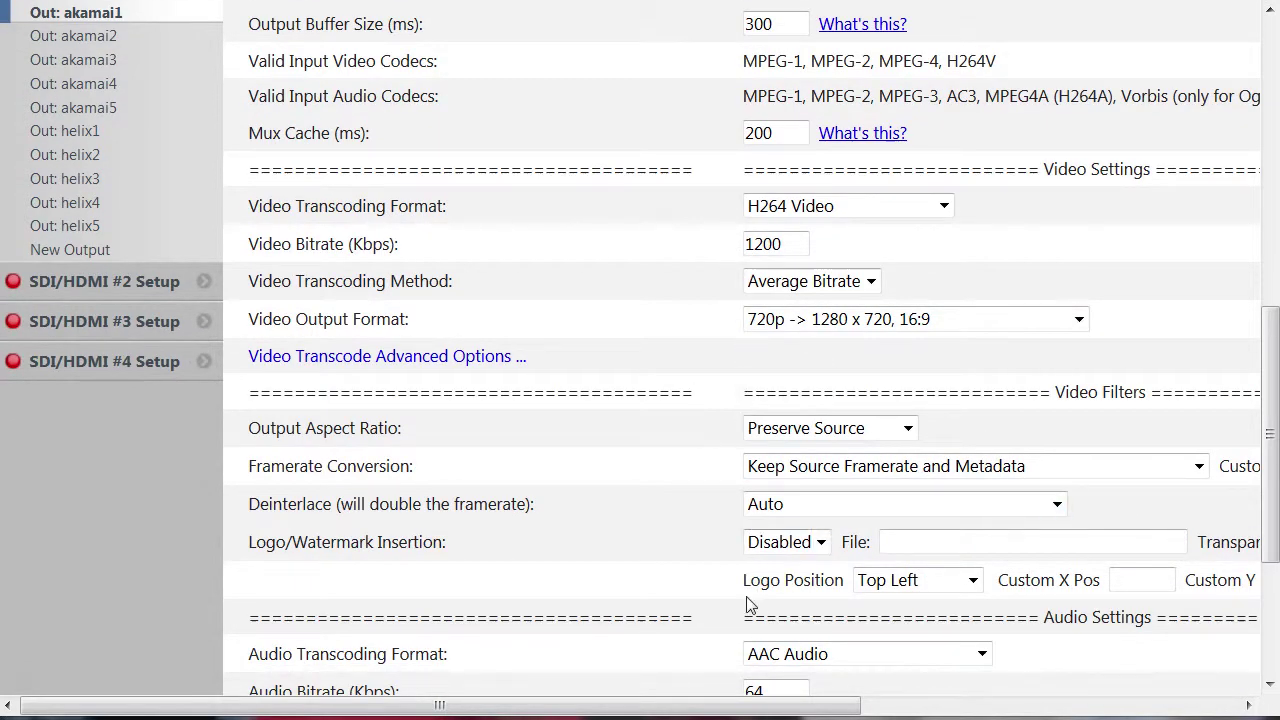
# - Expand the Video Transcode Advanced Options to review them, then collapse them again
pyautogui.click(492, 364)
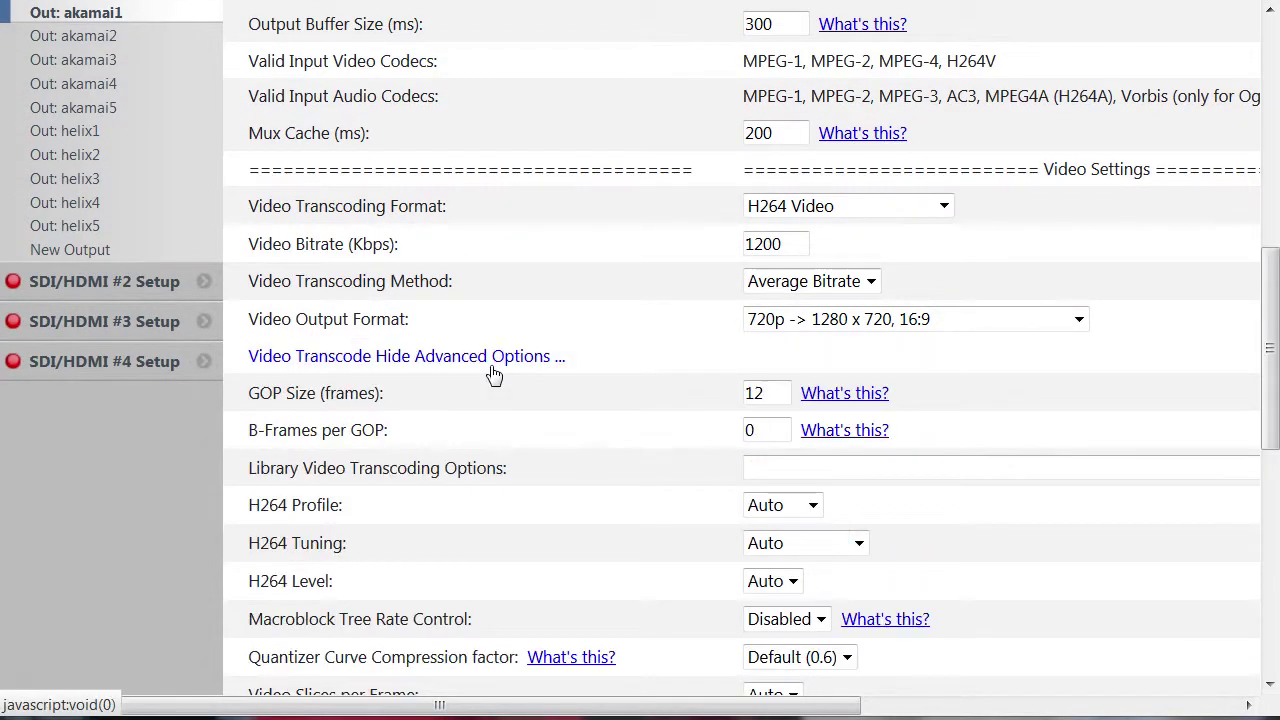
pyautogui.scroll(-5, 490, 368)
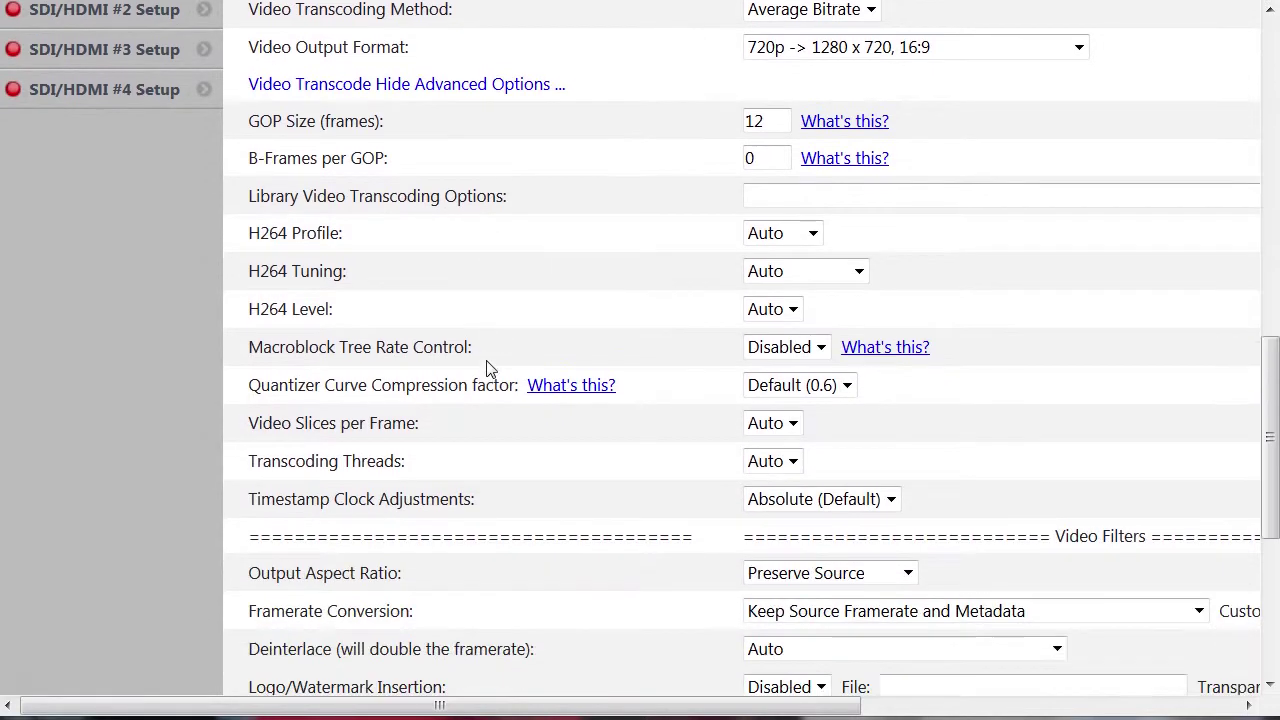
pyautogui.scroll(2, 488, 369)
pyautogui.scroll(2, 490, 369)
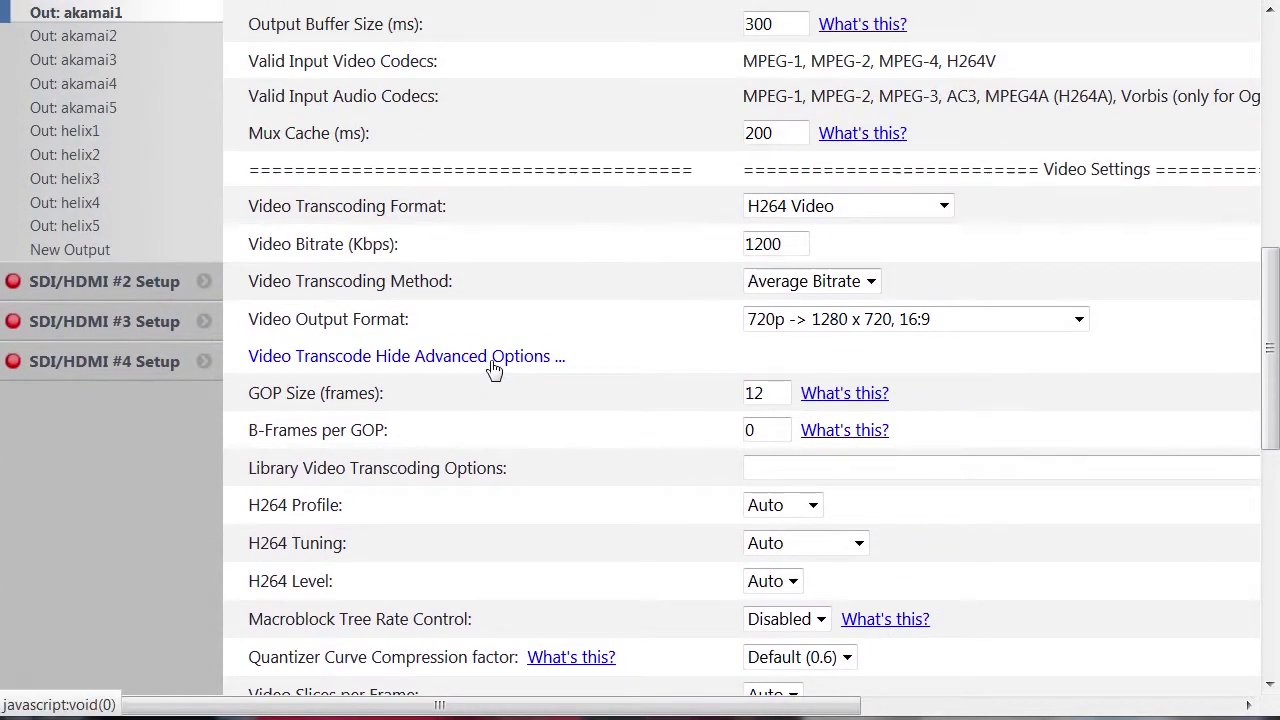
pyautogui.click(493, 360)
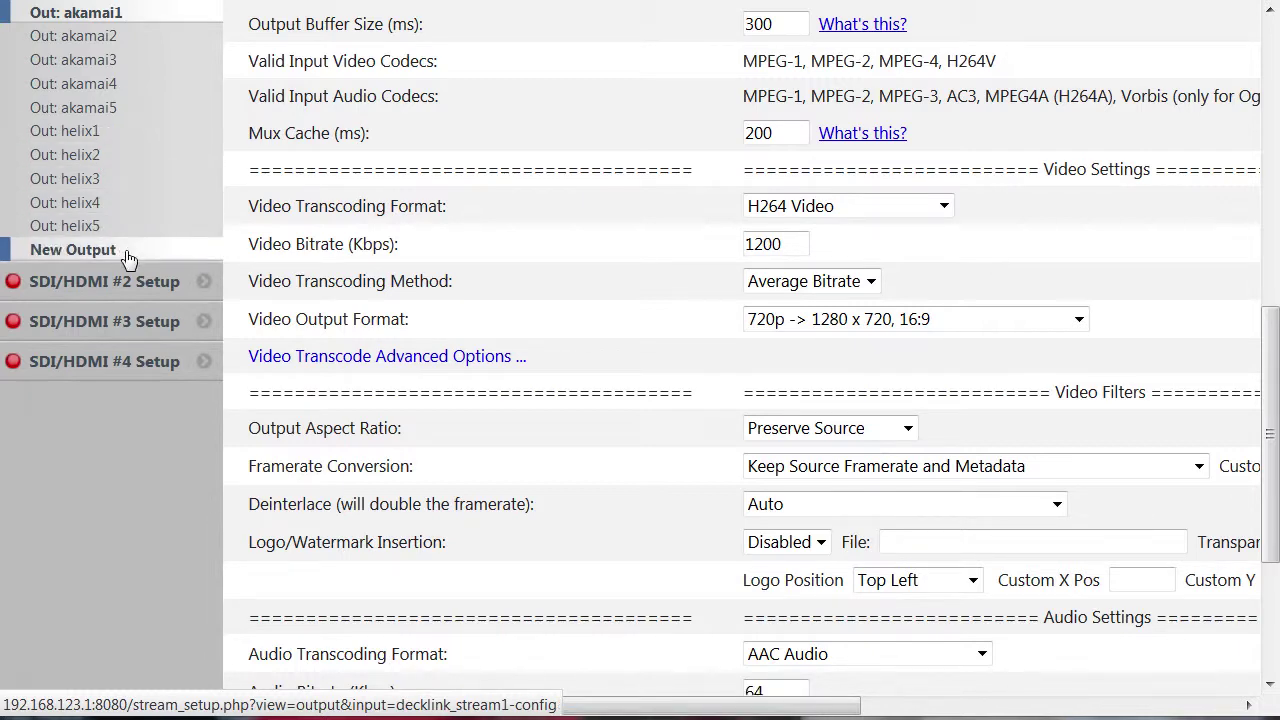
# - Open SDI 1's helix1 output and confirm its format stays UDP with Transport Stream
pyautogui.click(118, 136)
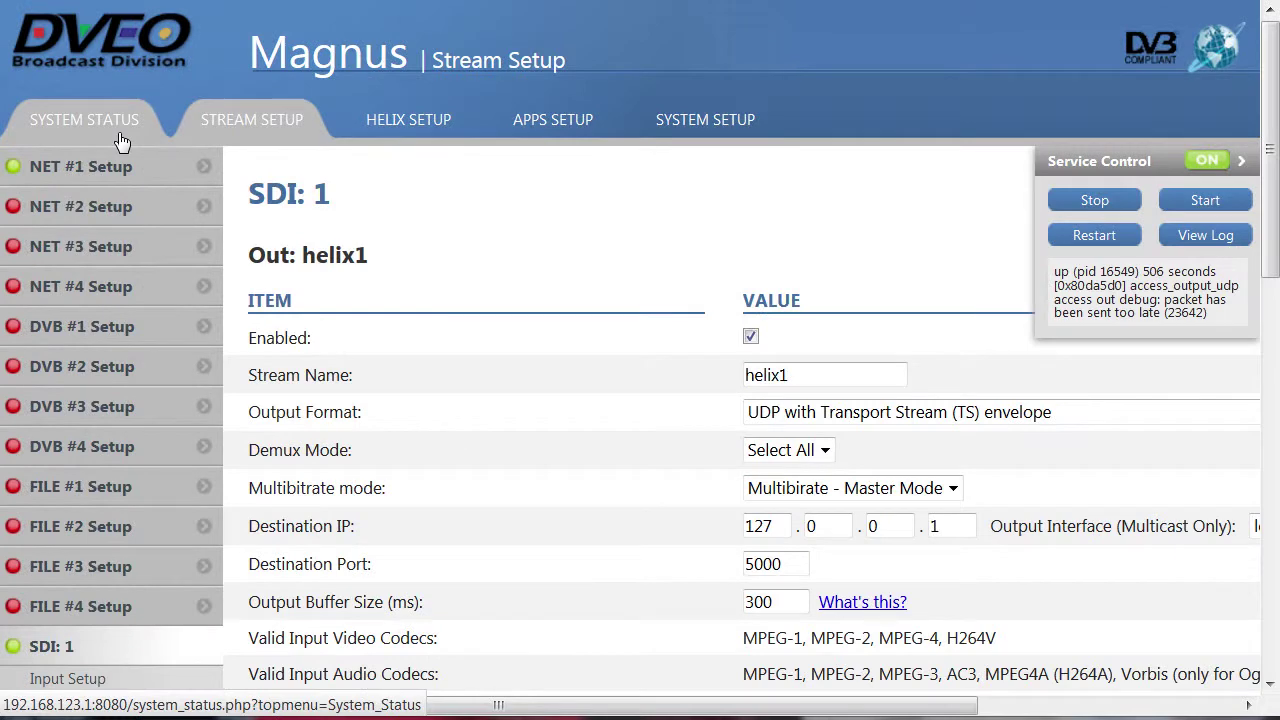
pyautogui.click(1075, 418)
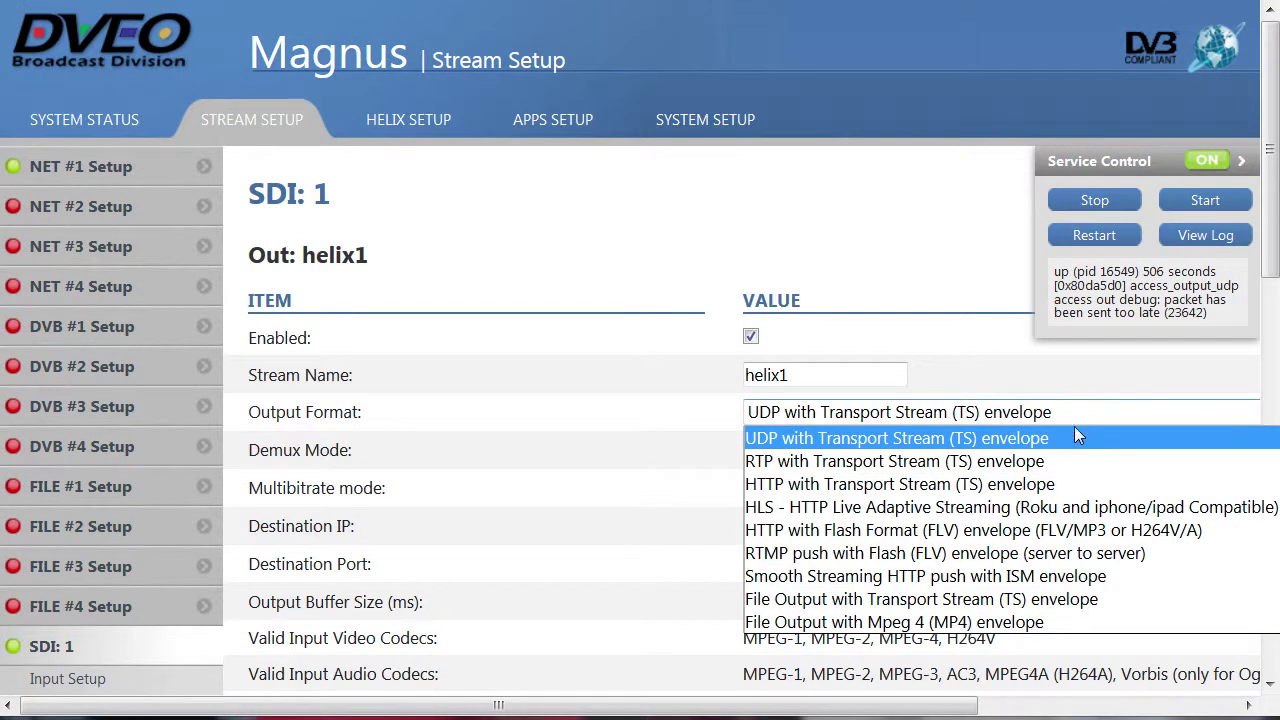
pyautogui.click(1076, 440)
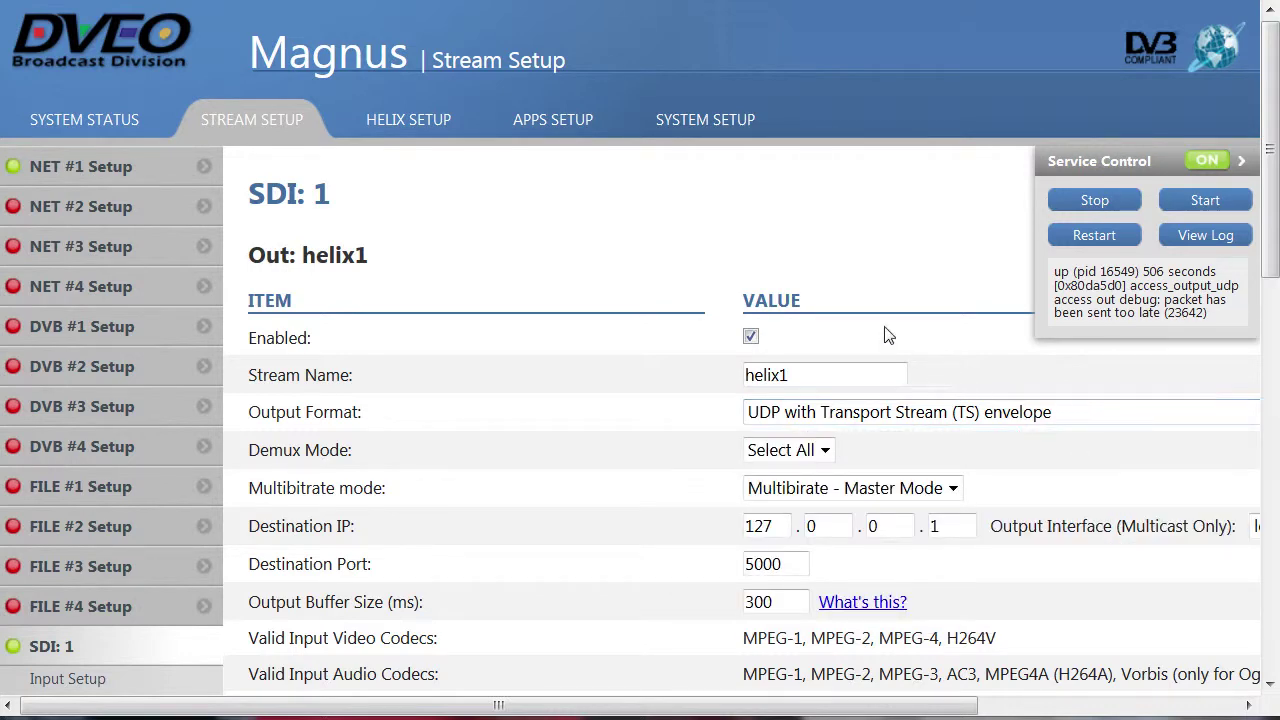
# - Go to Helix Setup's HLS Setup, then open Broadcasting > MPEG2TS Live
pyautogui.click(447, 128)
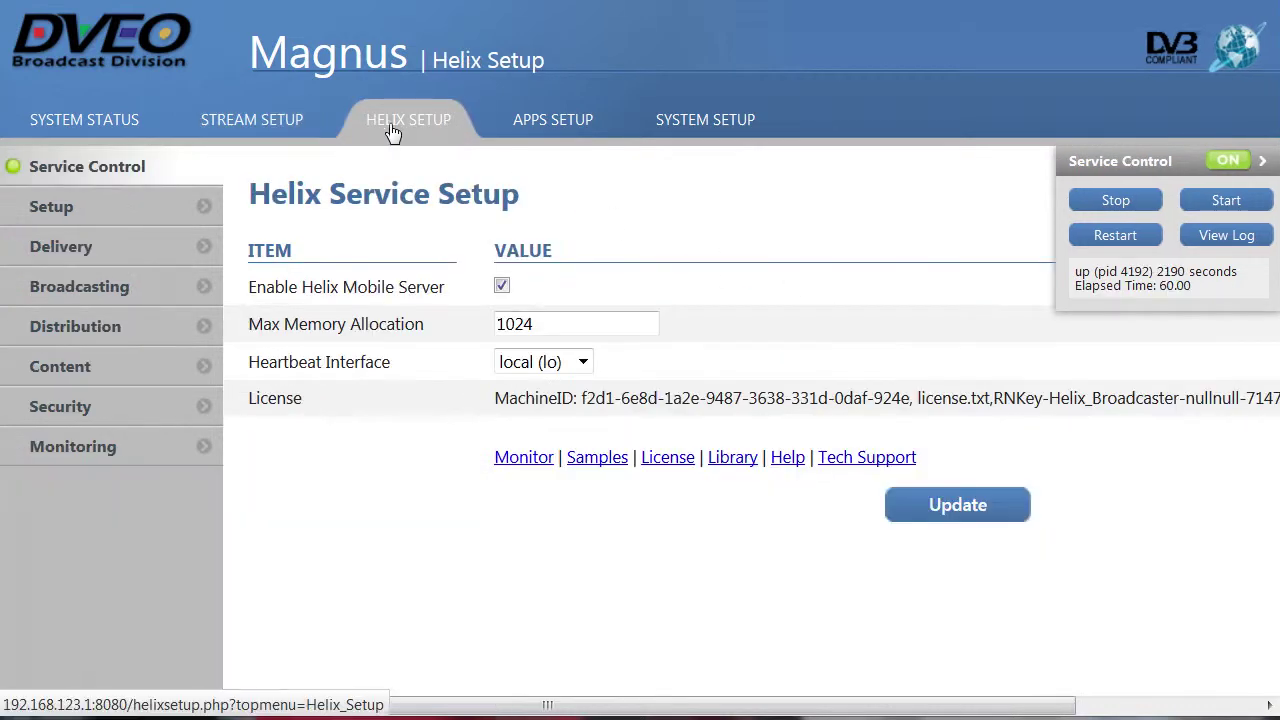
pyautogui.click(120, 248)
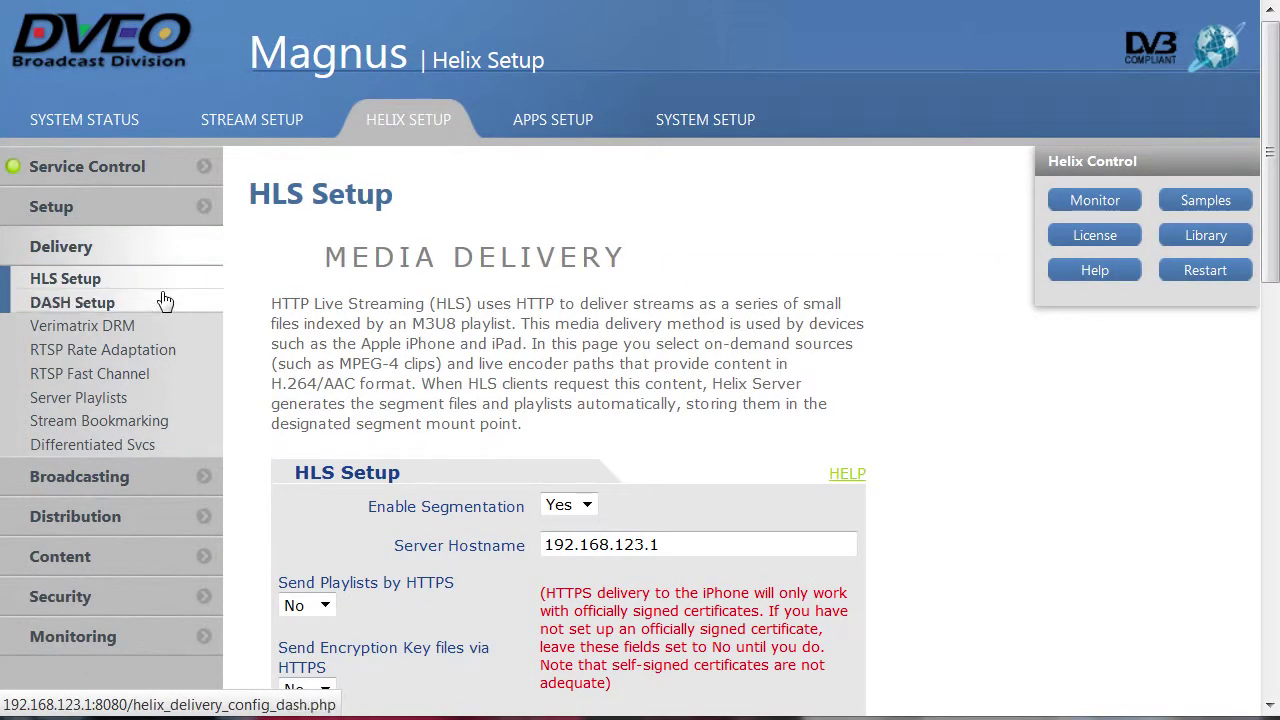
pyautogui.click(150, 482)
pyautogui.click(171, 400)
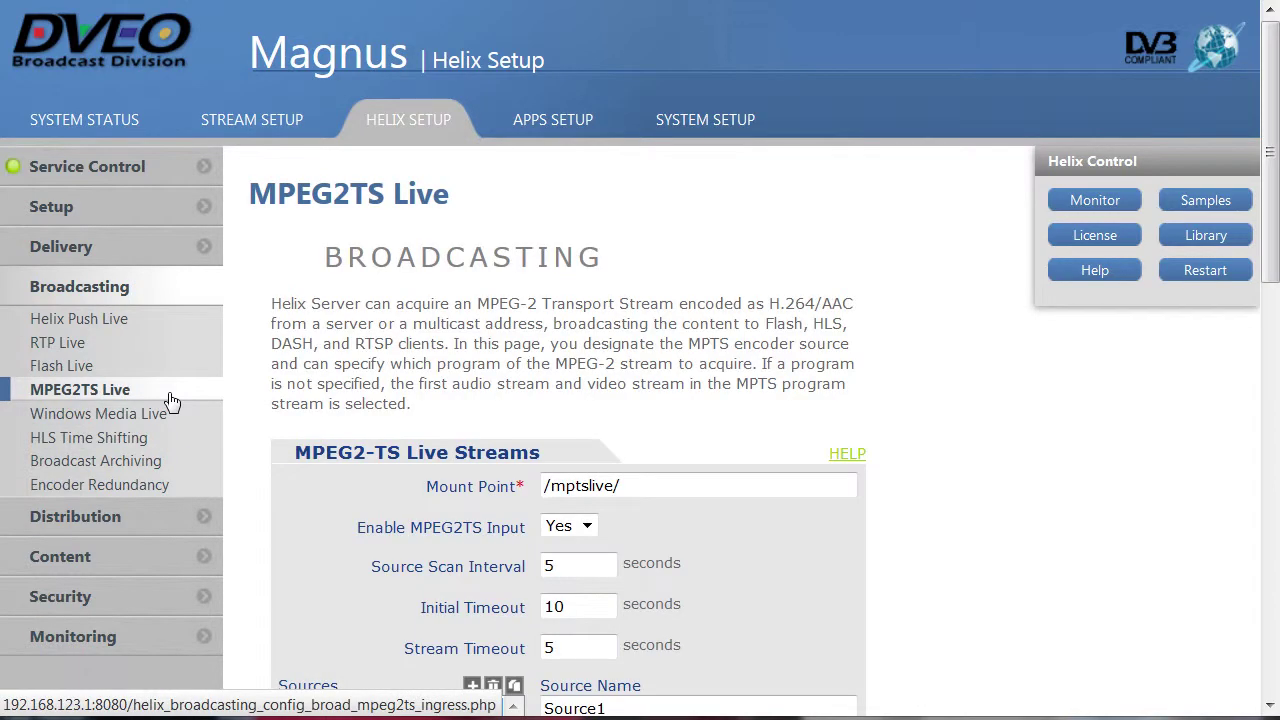
# - Confirm Enable MPEG2TS Input and Enable All Bit Rates both remain Yes
pyautogui.scroll(-3, 903, 480)
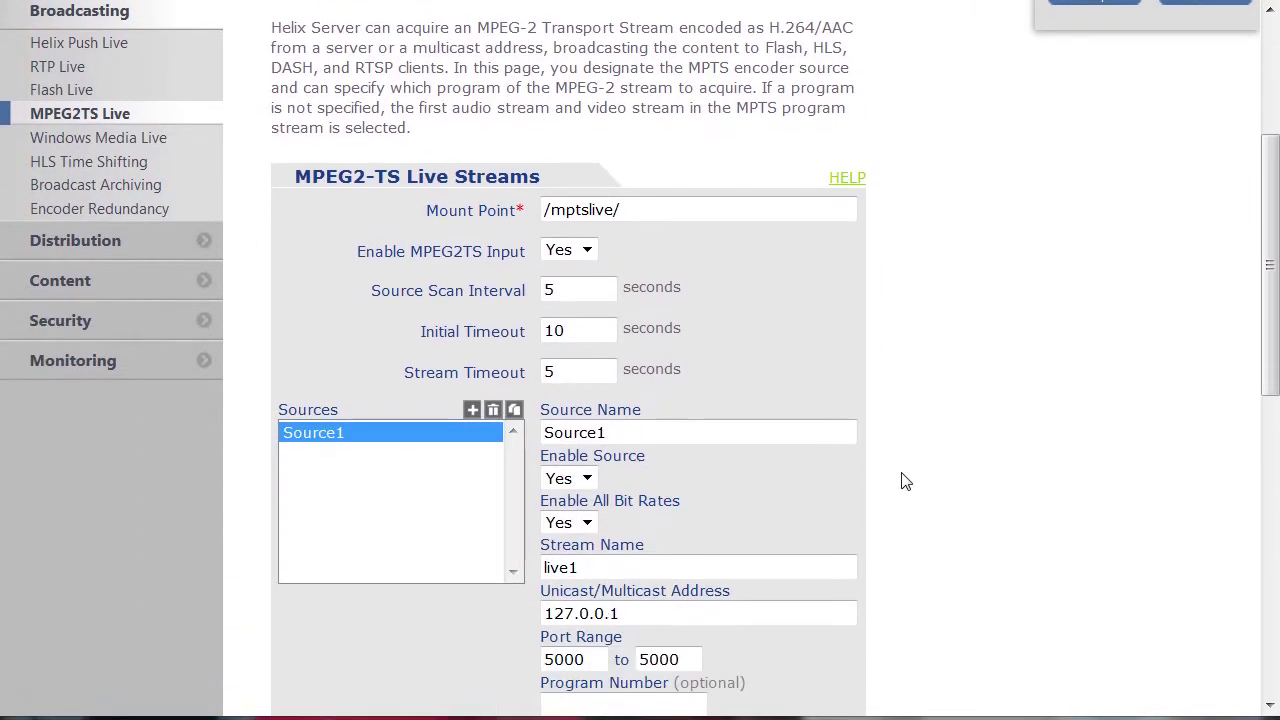
pyautogui.click(588, 251)
pyautogui.click(588, 251)
pyautogui.scroll(-2, 588, 255)
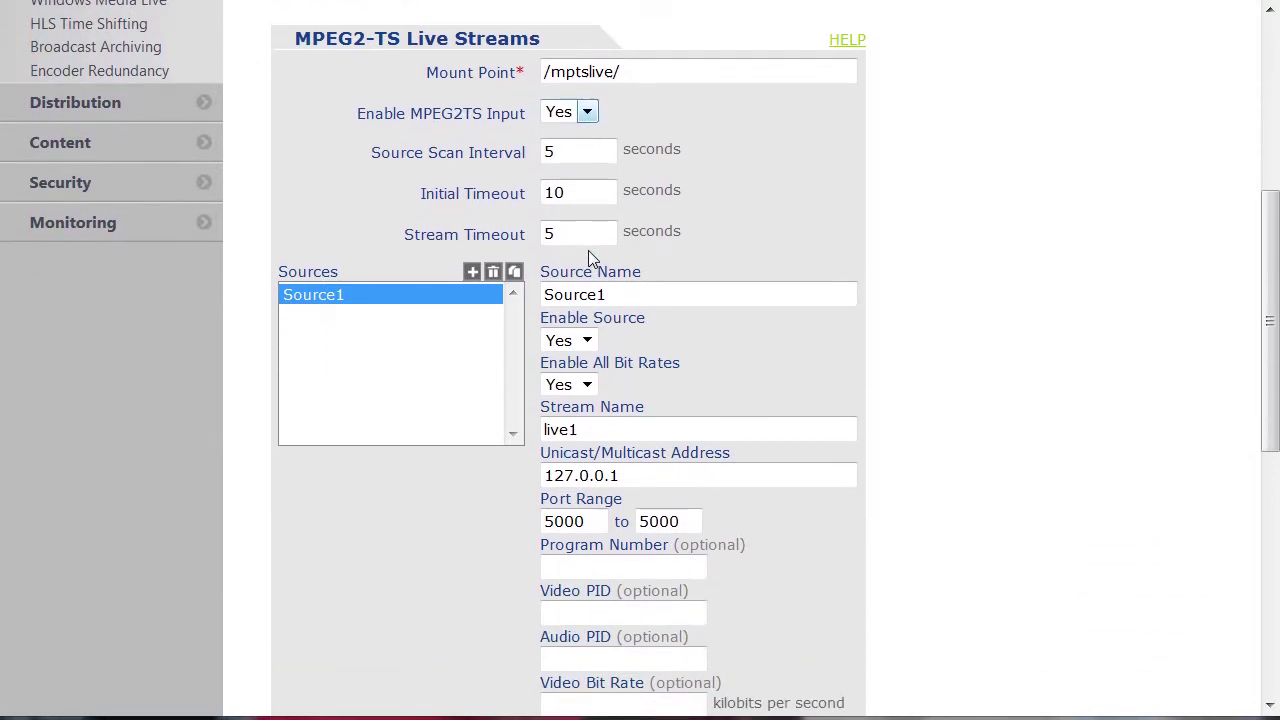
pyautogui.click(585, 385)
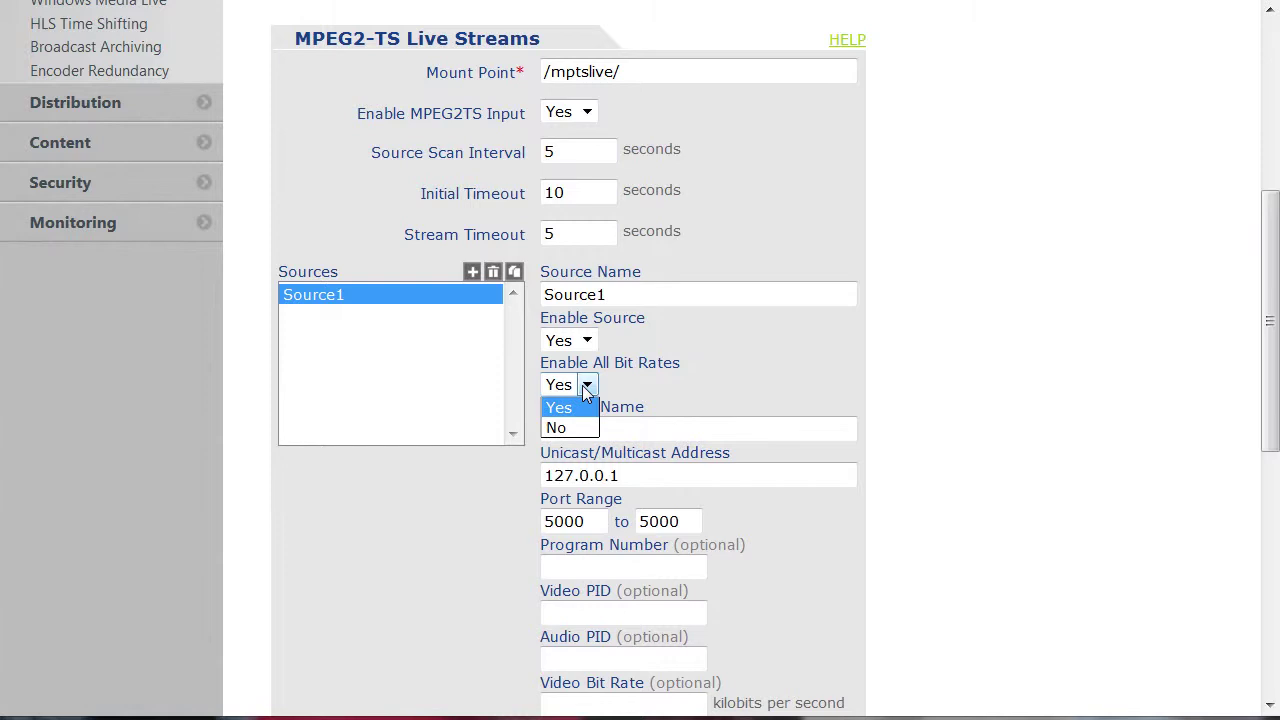
pyautogui.click(584, 387)
pyautogui.scroll(4, 582, 385)
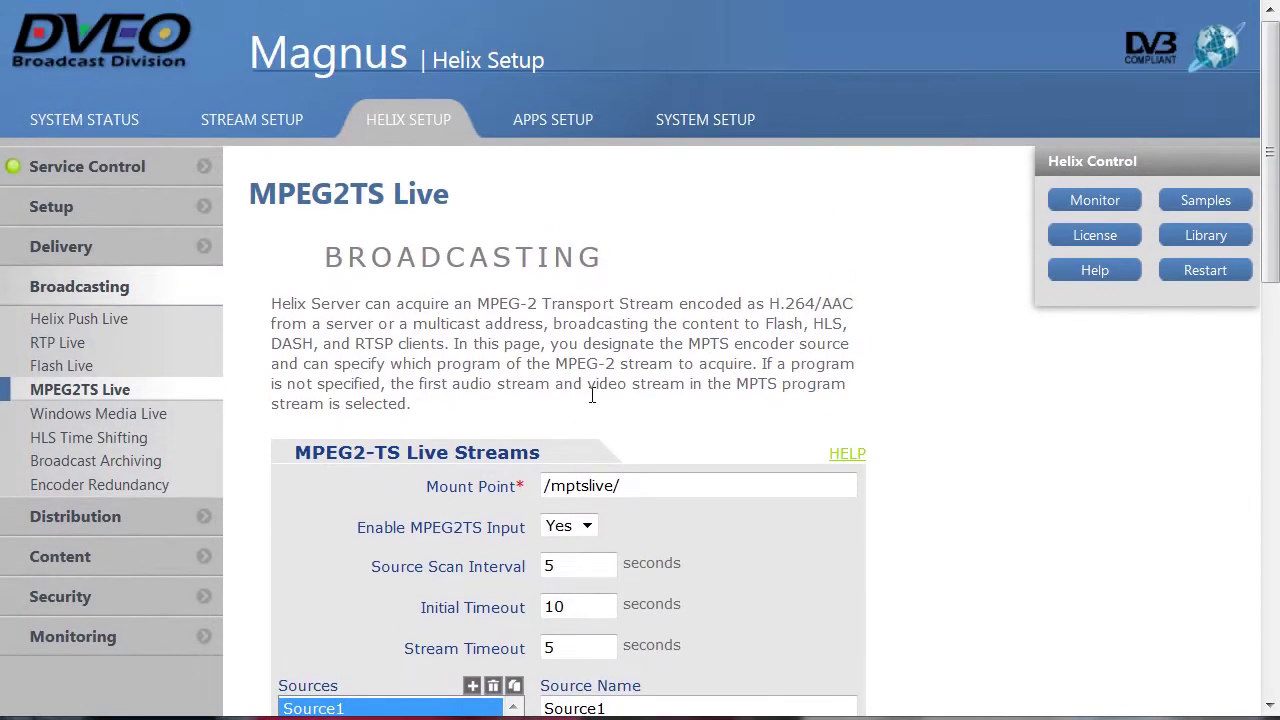
# - Open HLS Setup and select the /mptslive/ source path
pyautogui.click(100, 250)
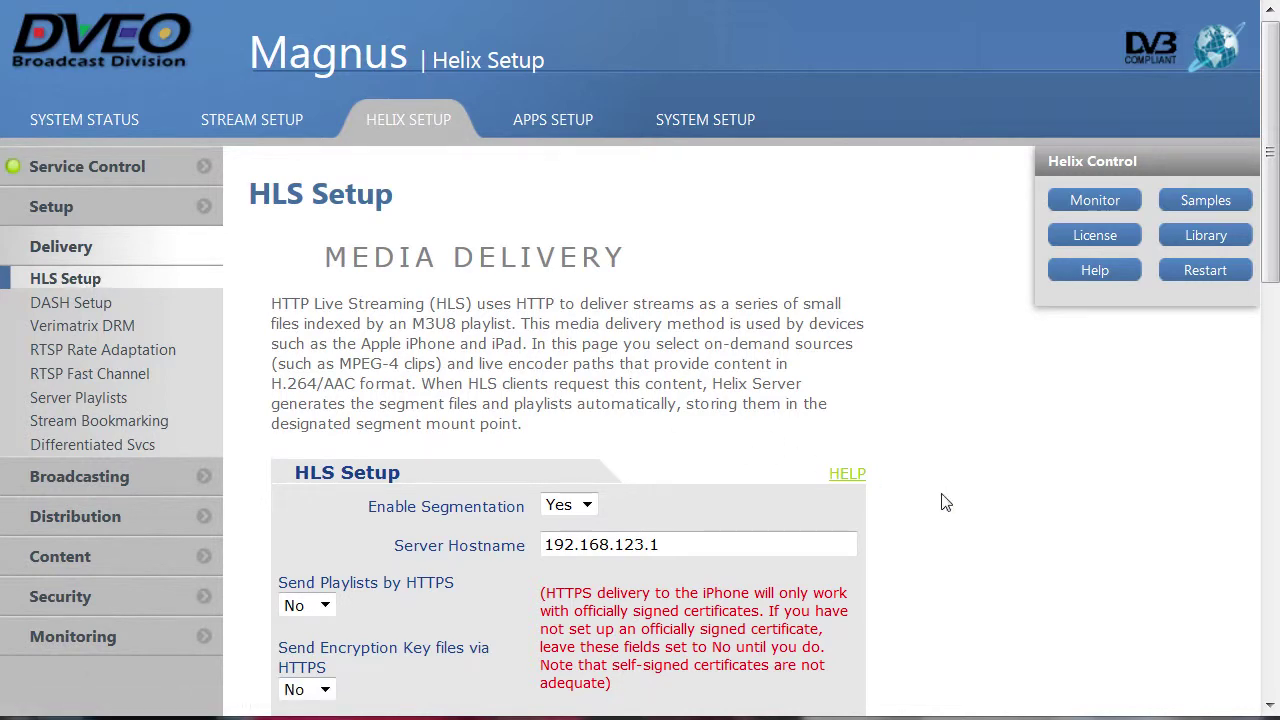
pyautogui.scroll(-3, 943, 503)
pyautogui.scroll(-2, 945, 505)
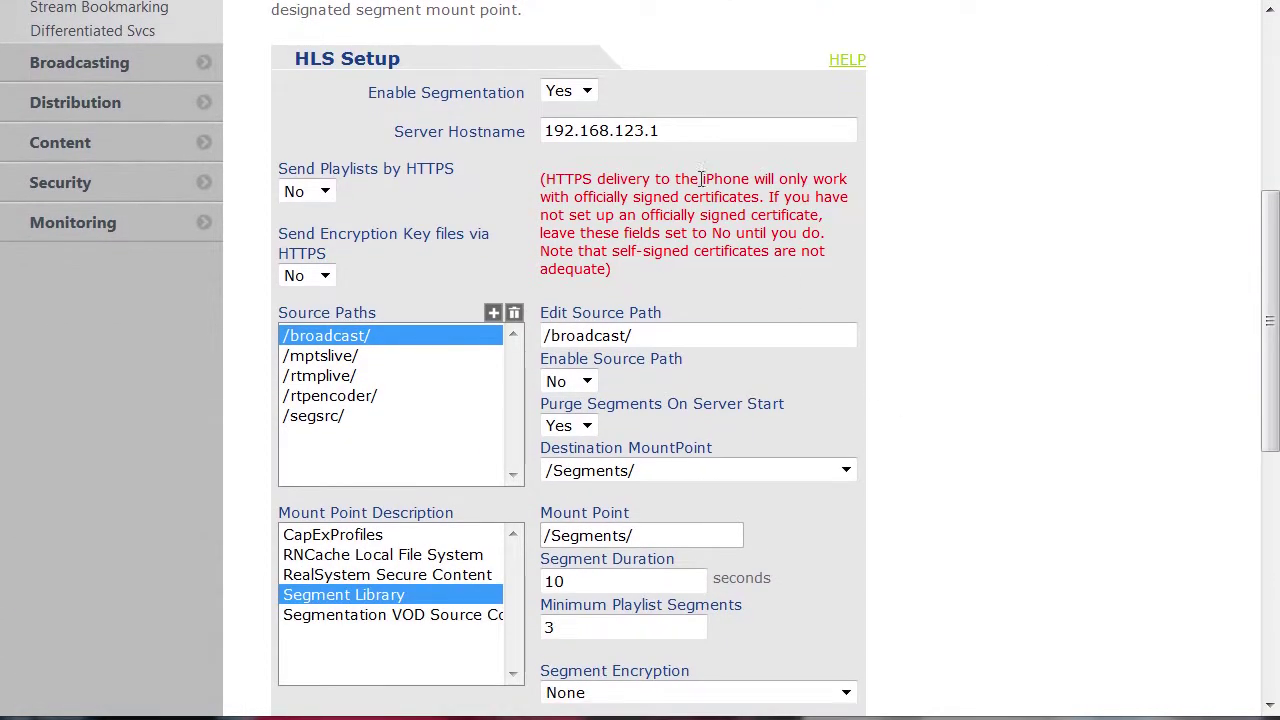
pyautogui.moveTo(700, 134); pyautogui.dragTo(540, 140)
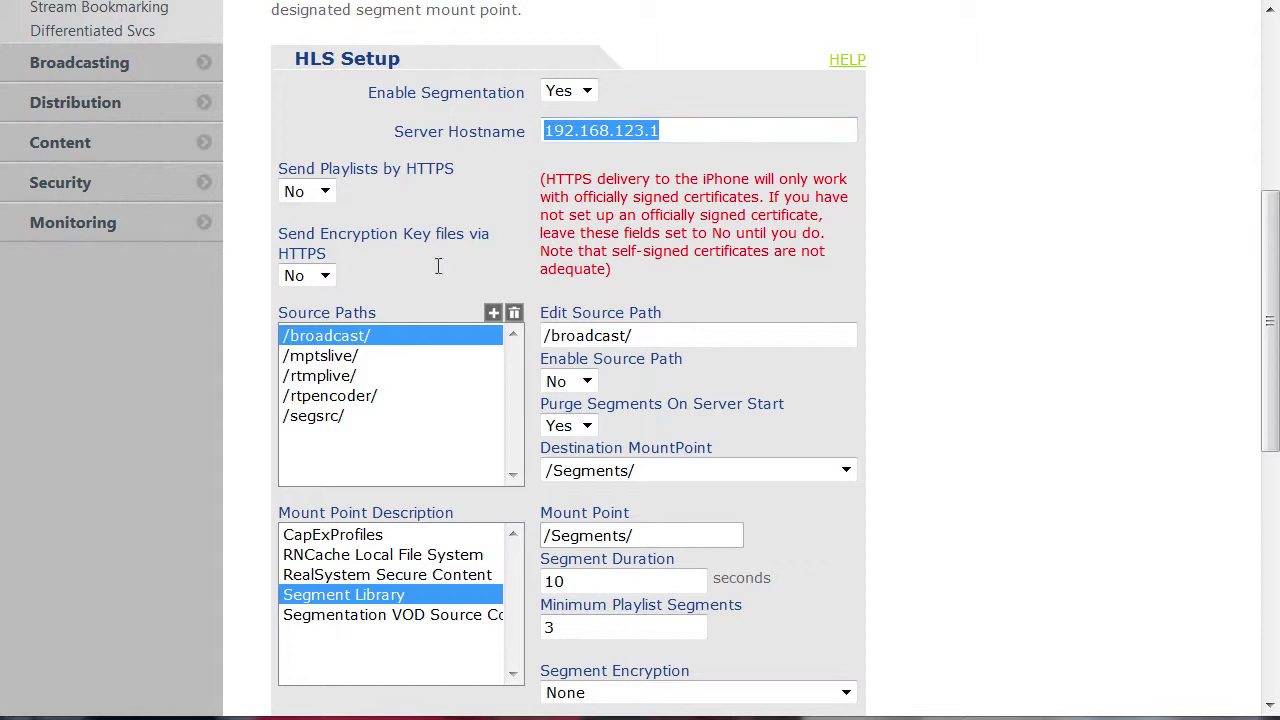
pyautogui.click(398, 358)
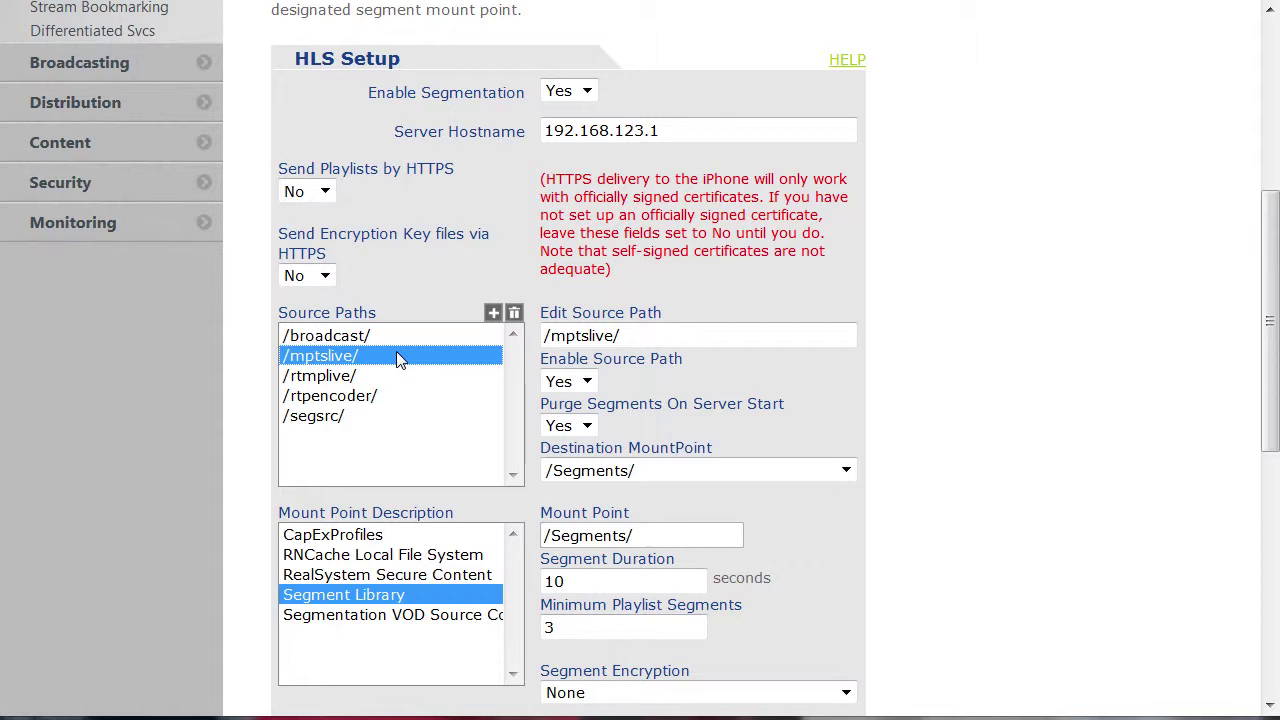
# - Keep /mptslive/ segment encryption at None, then move on to DASH Setup
pyautogui.scroll(-3, 884, 514)
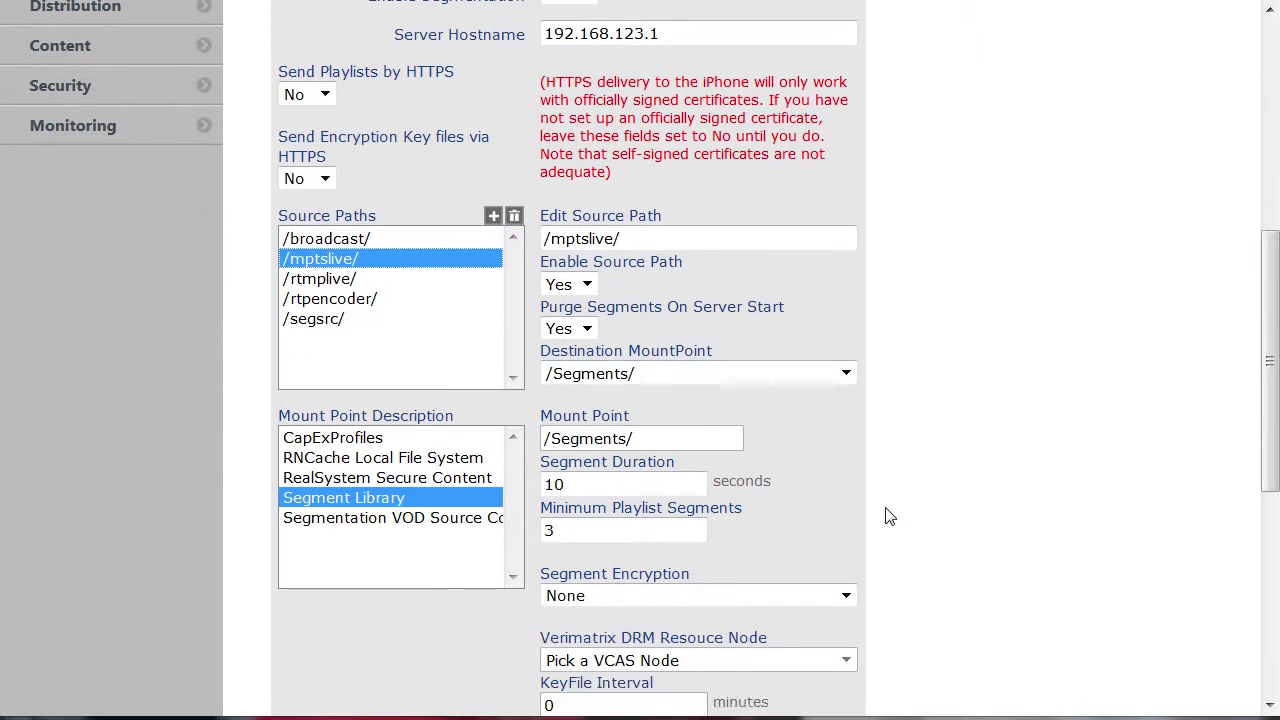
pyautogui.click(848, 415)
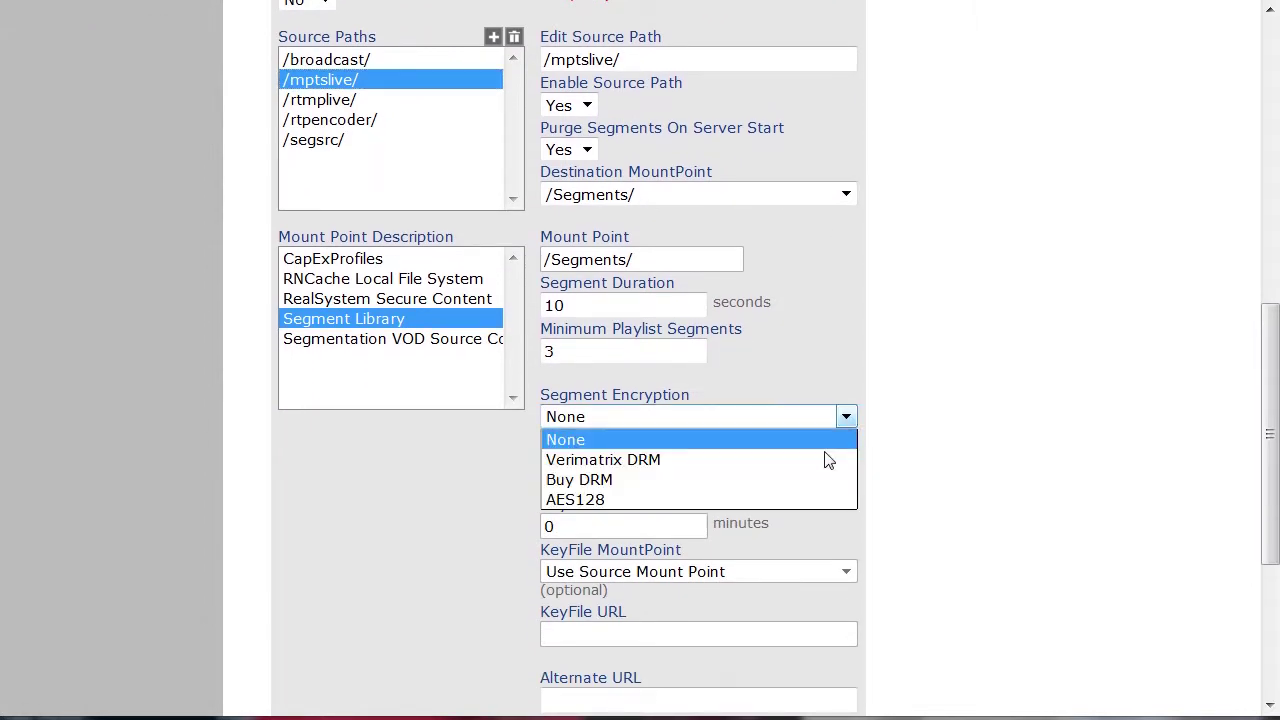
pyautogui.click(840, 418)
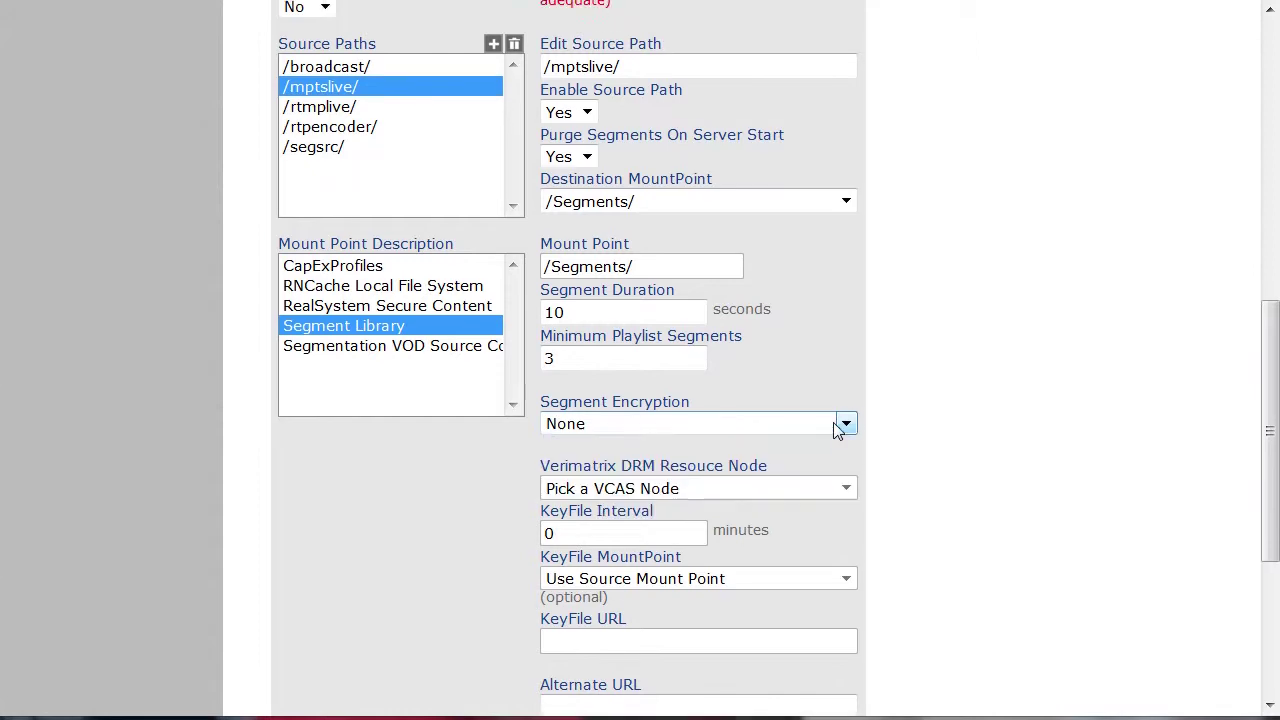
pyautogui.scroll(4, 835, 422)
pyautogui.scroll(2, 833, 422)
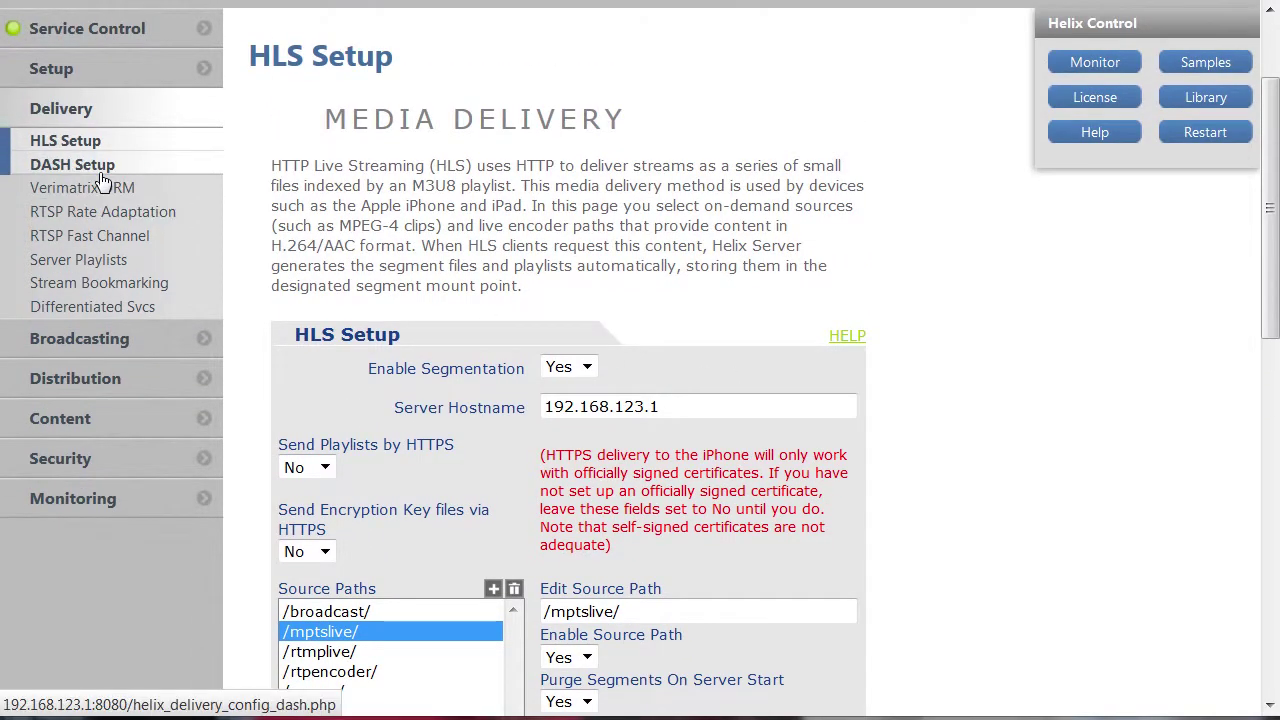
pyautogui.click(100, 164)
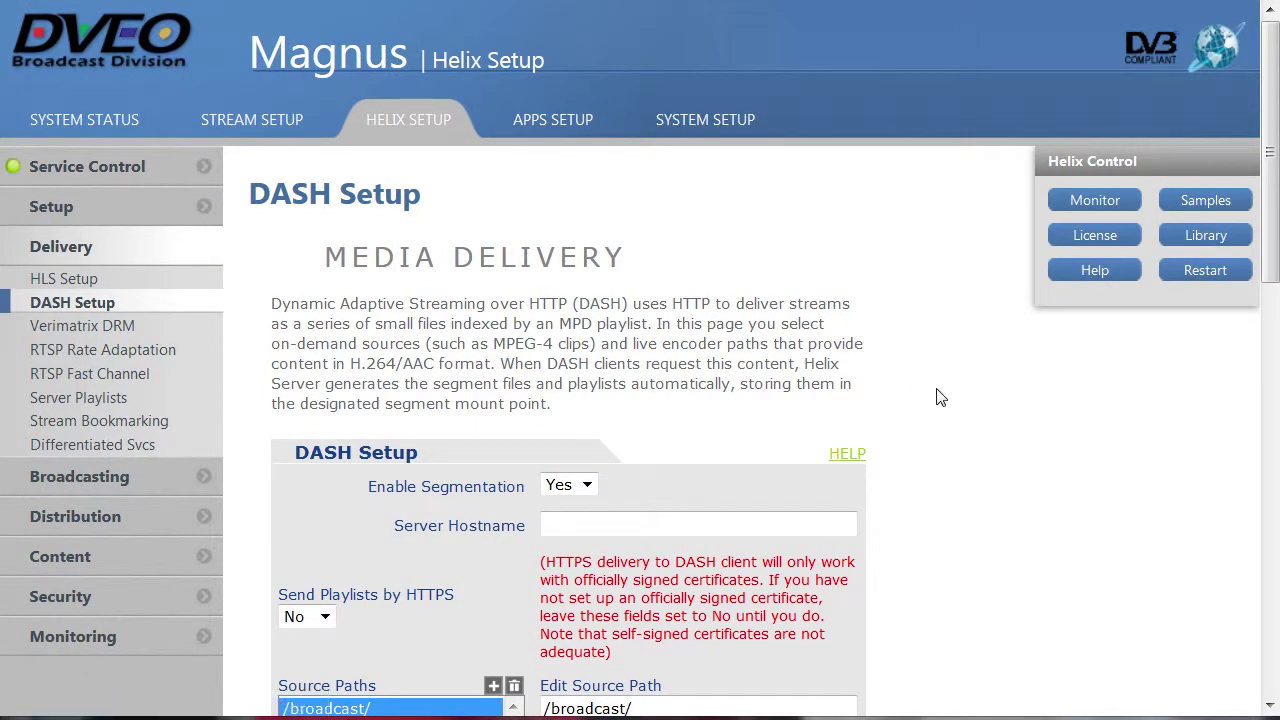
# - Review the DASH settings, then open Broadcasting and its Broadcast Archiving page
pyautogui.scroll(-3, 940, 397)
pyautogui.scroll(-2, 940, 397)
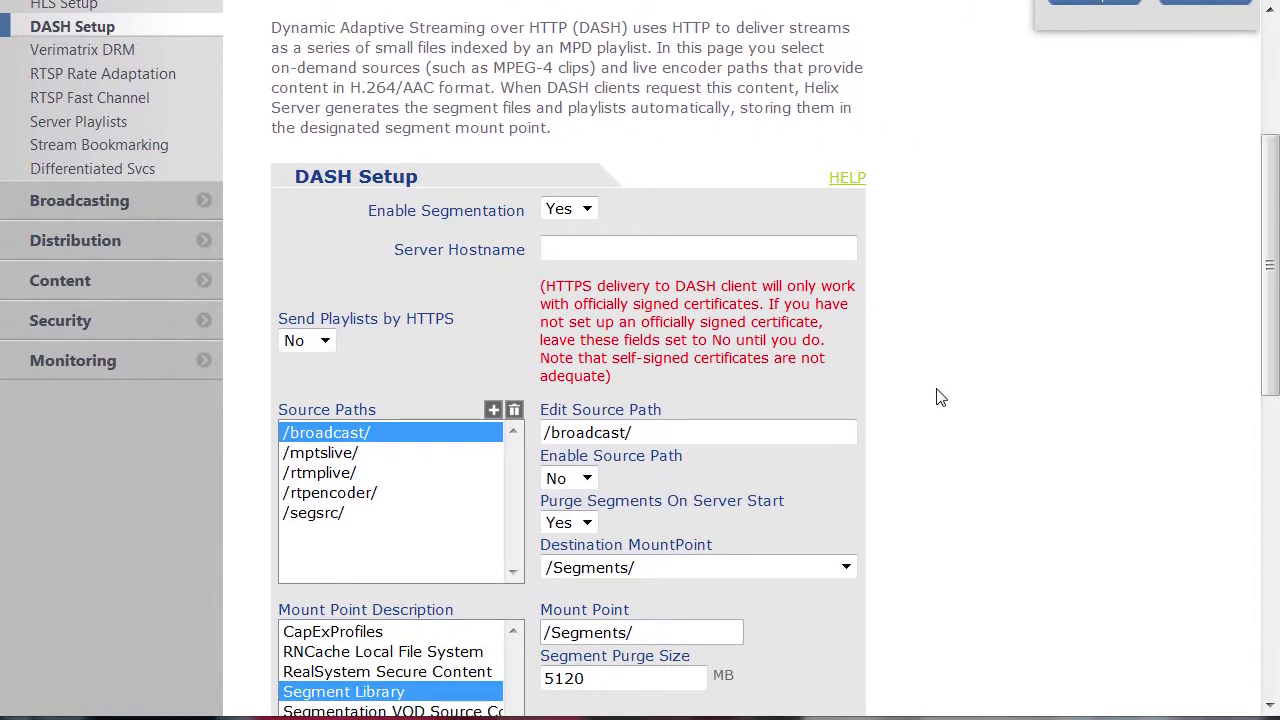
pyautogui.click(146, 217)
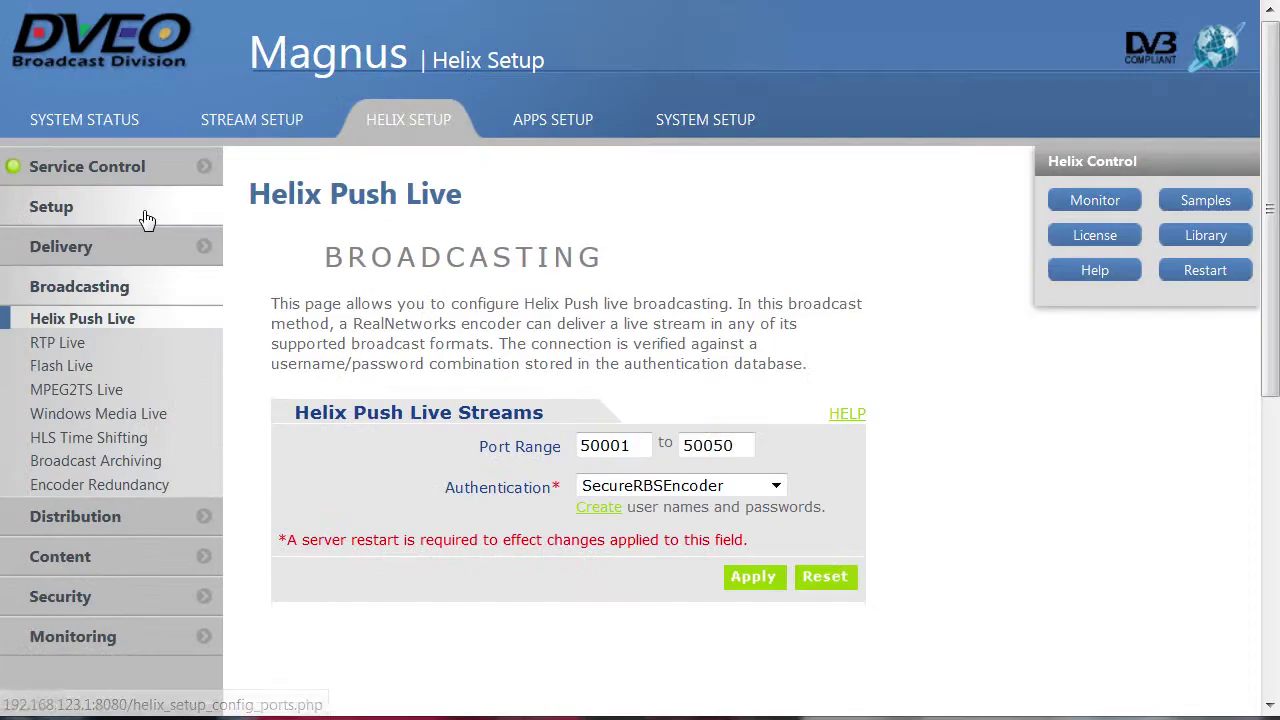
pyautogui.click(198, 462)
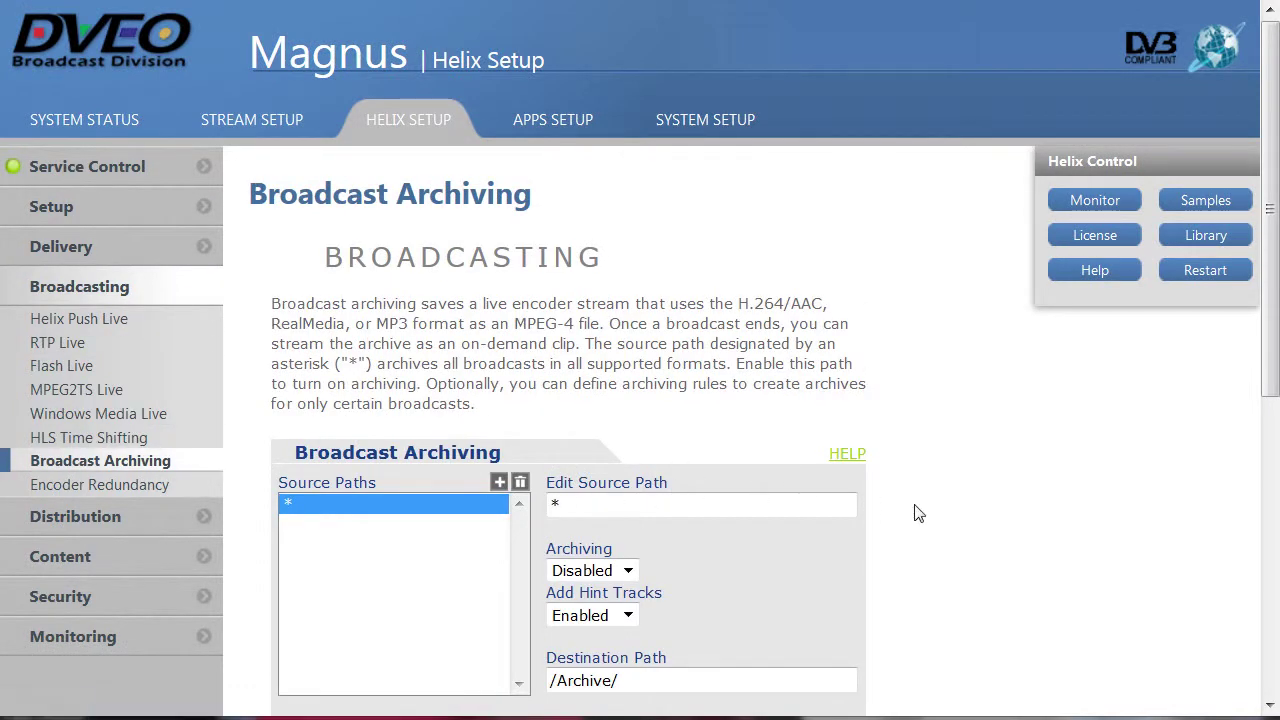
# - Check SDI 1's input settings, then open Helix Setup's Monitoring pages
pyautogui.click(287, 128)
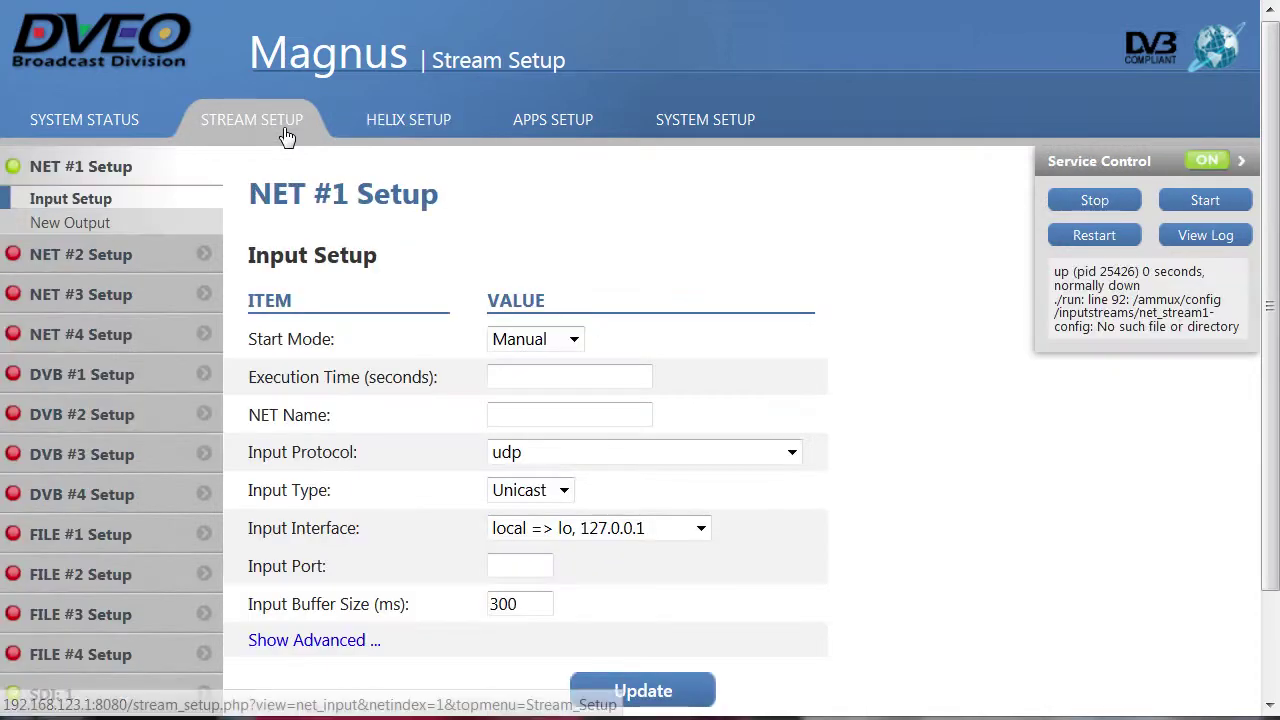
pyautogui.scroll(-1, 289, 137)
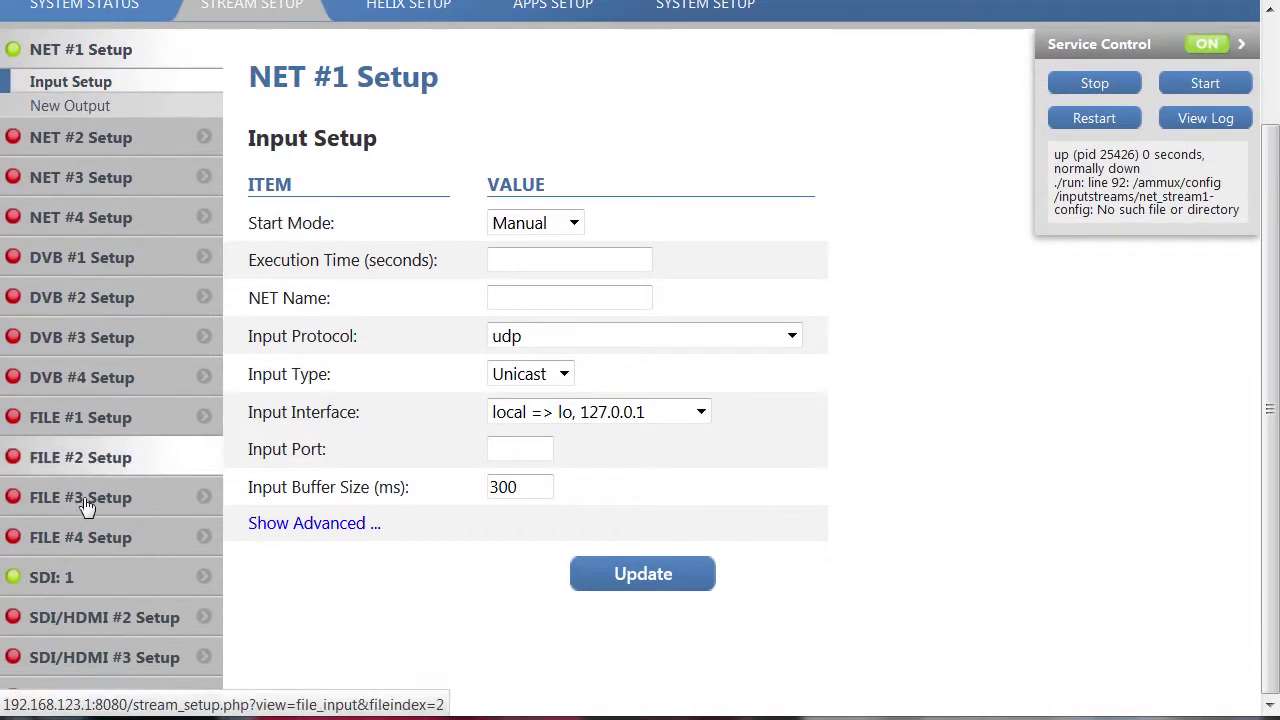
pyautogui.click(92, 578)
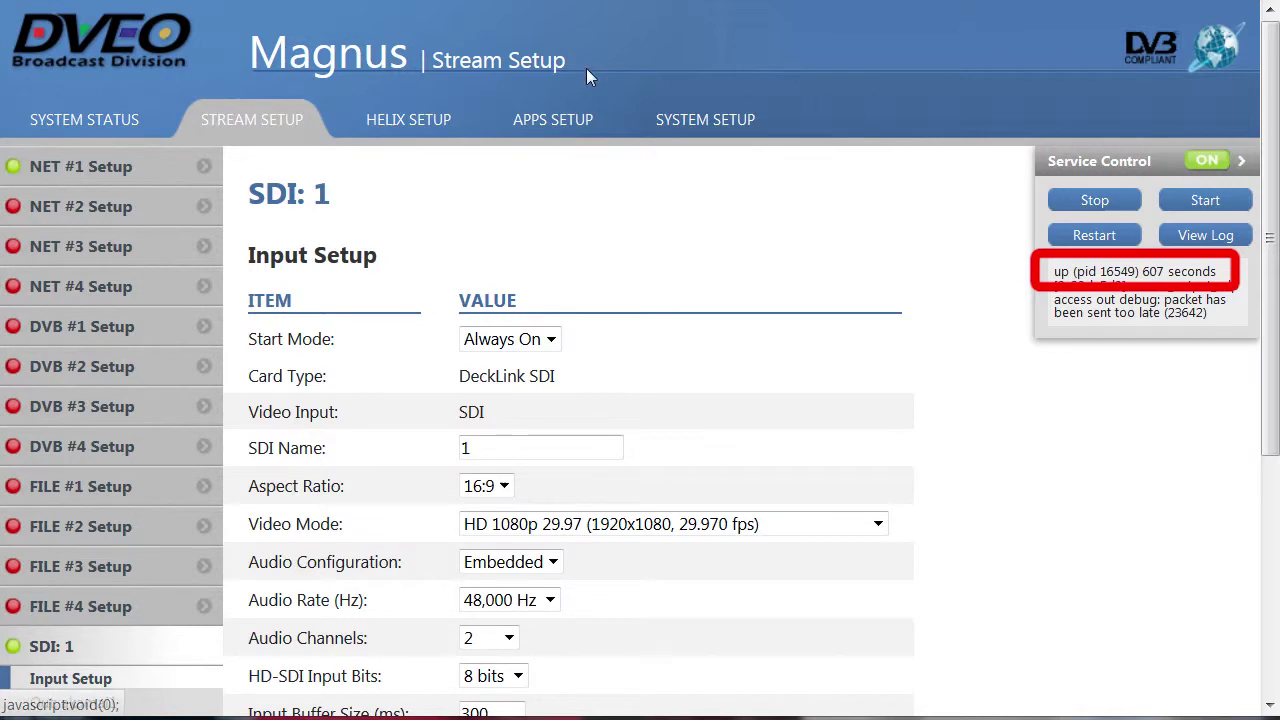
pyautogui.click(434, 126)
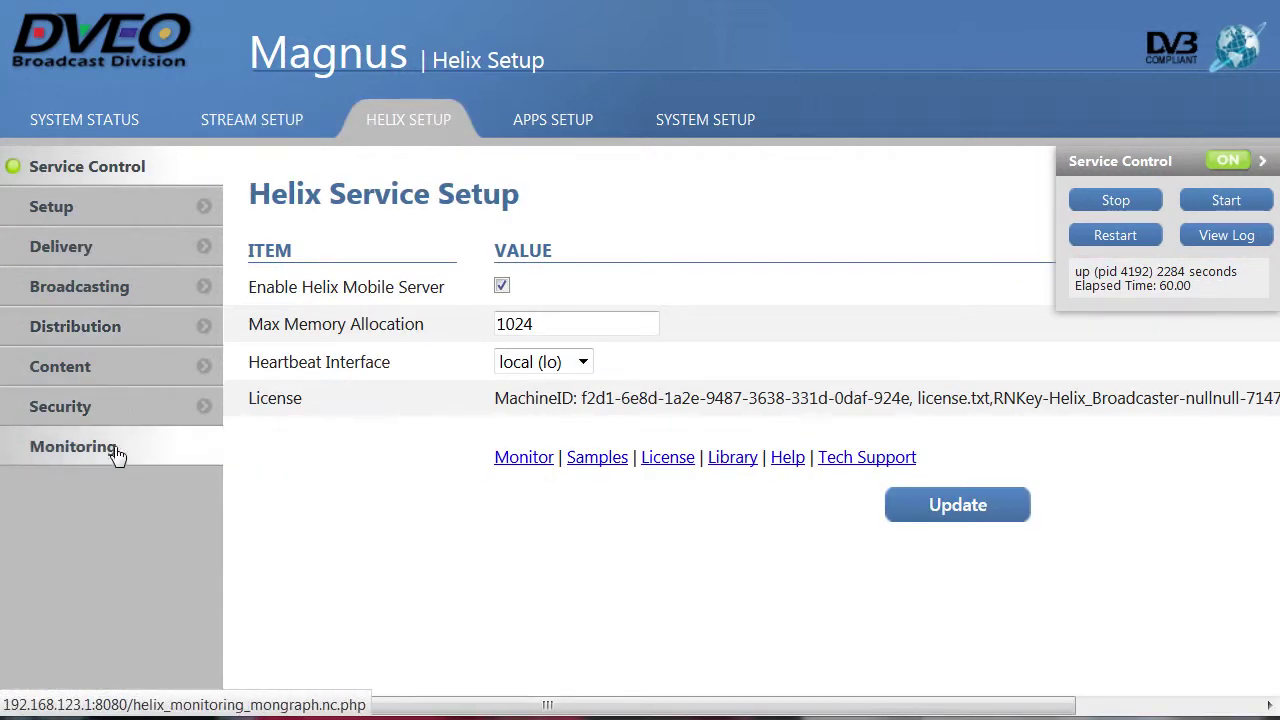
pyautogui.click(74, 447)
# - Log in to Helix monitoring as admin with a remembered password and view current connections
pyautogui.write('adm')
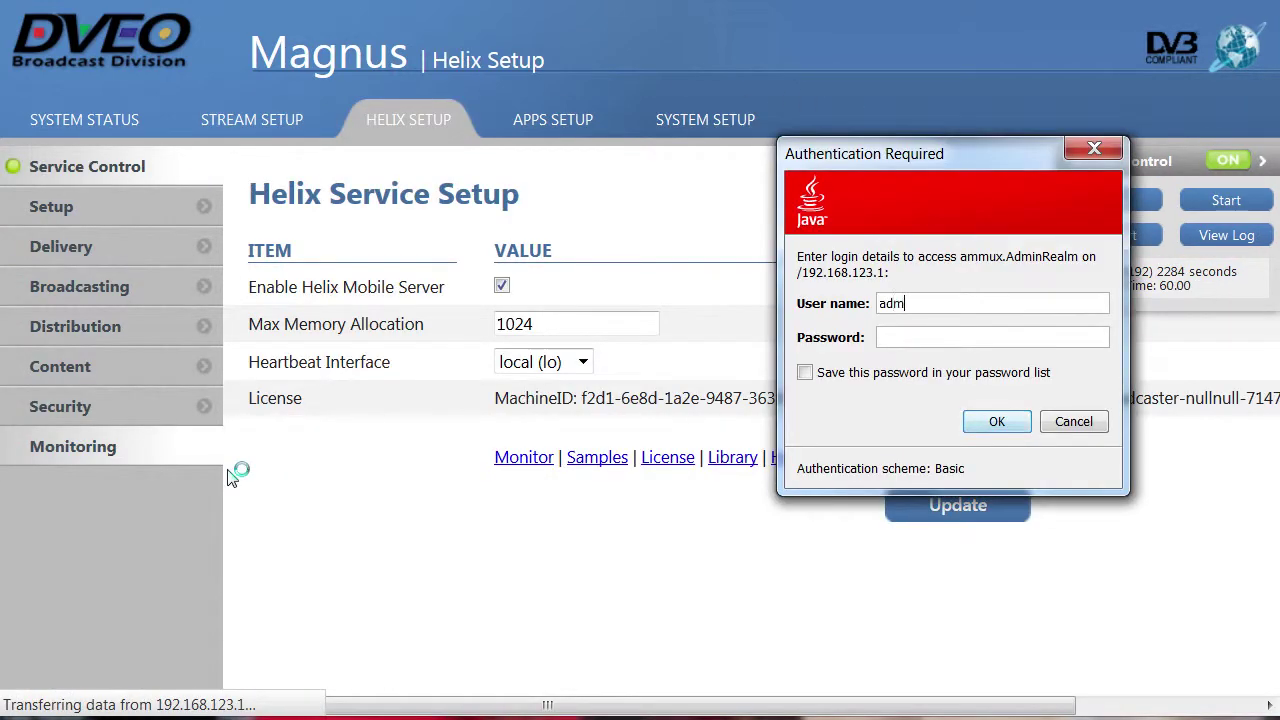
pyautogui.write('in')
pyautogui.press('Tab')
pyautogui.write('admin')
pyautogui.click(805, 372)
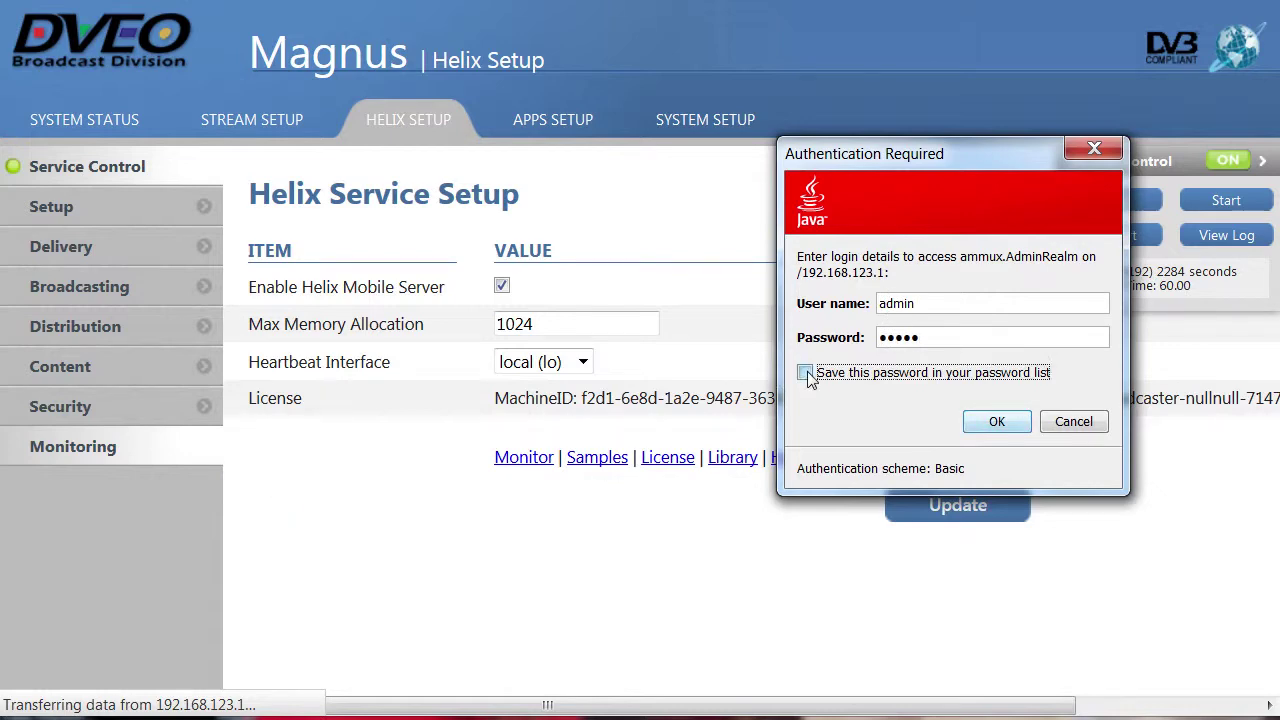
pyautogui.click(998, 422)
pyautogui.scroll(-3, 1003, 427)
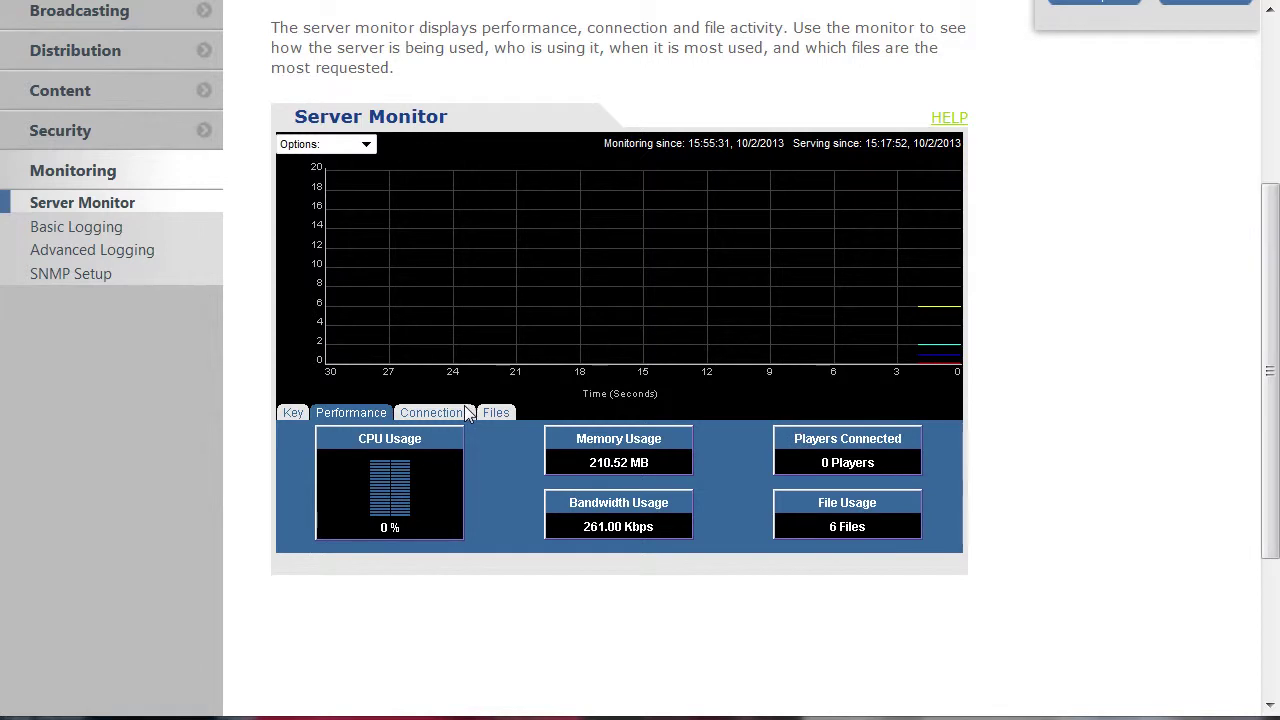
pyautogui.click(462, 413)
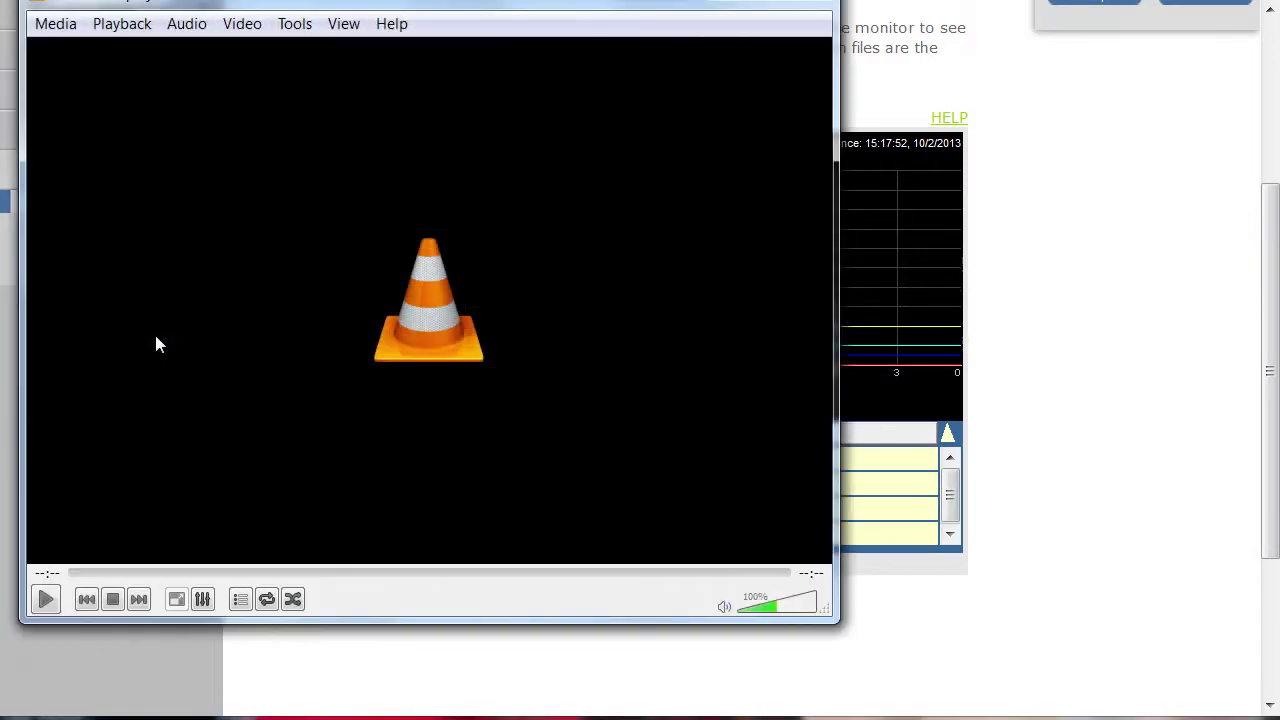
# - Play the live1.m3u8 HLS stream from VLC's recent media list
pyautogui.click(58, 24)
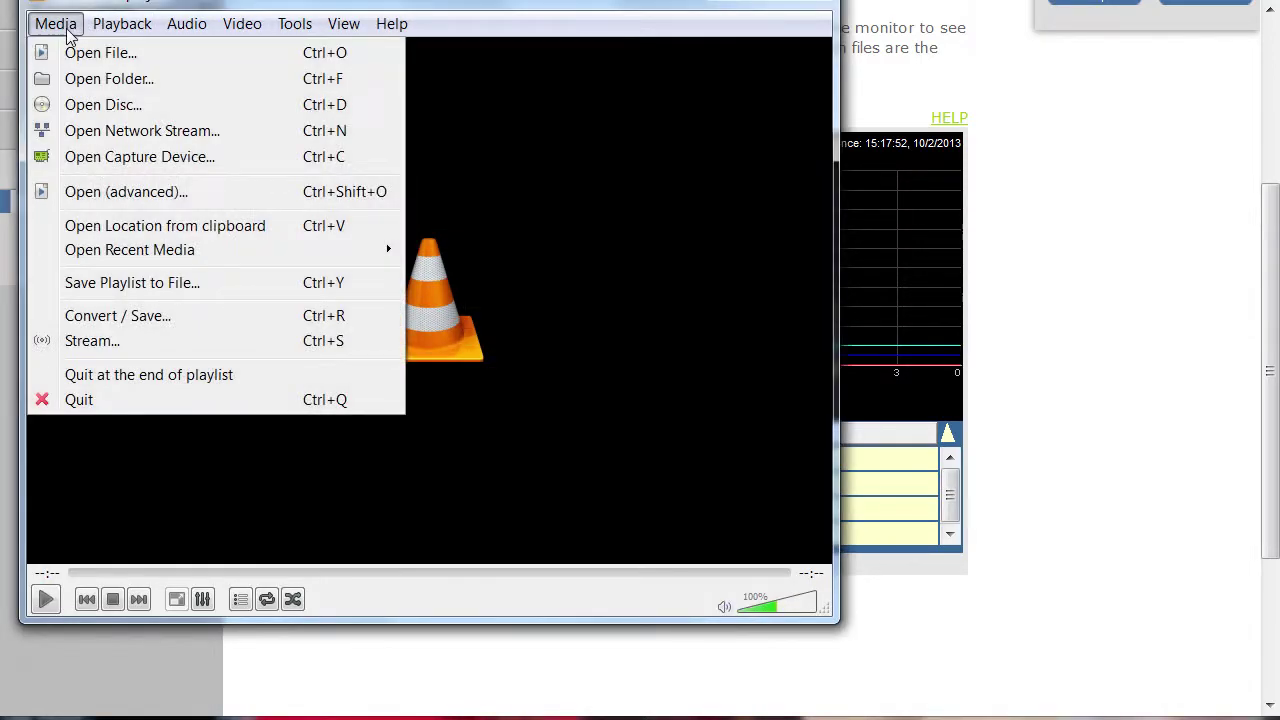
pyautogui.moveTo(236, 258)
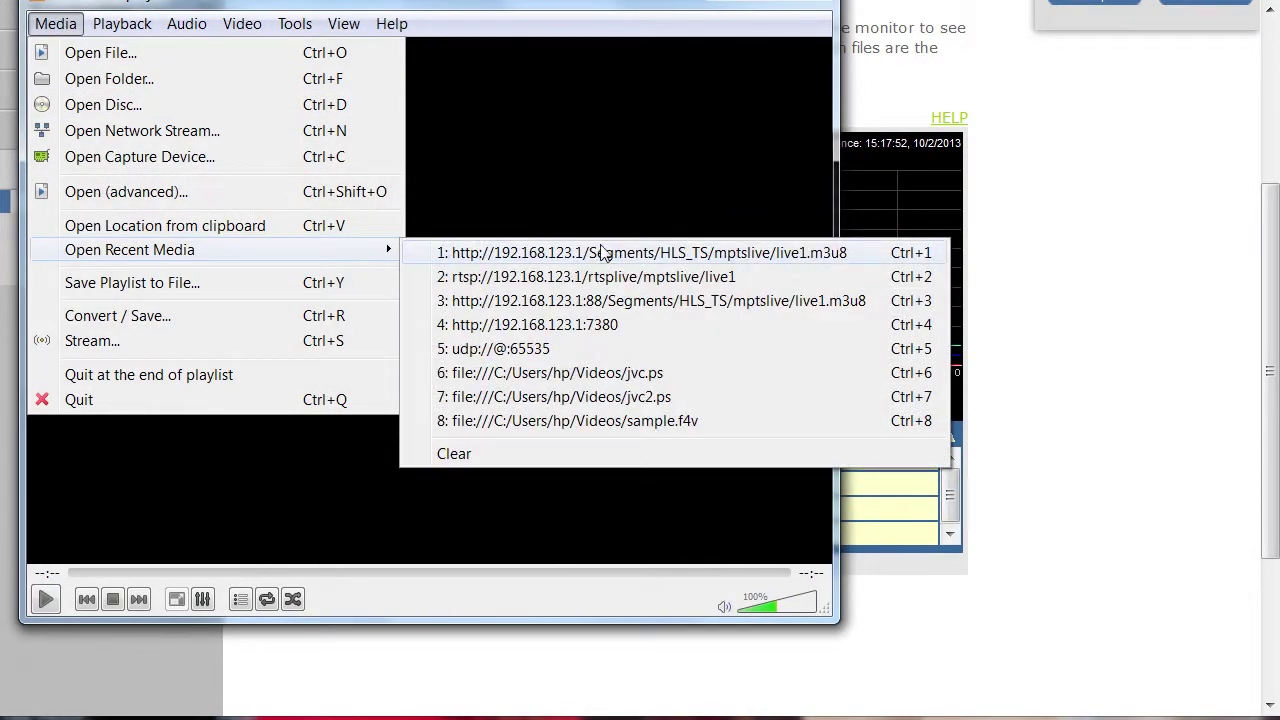
pyautogui.click(855, 258)
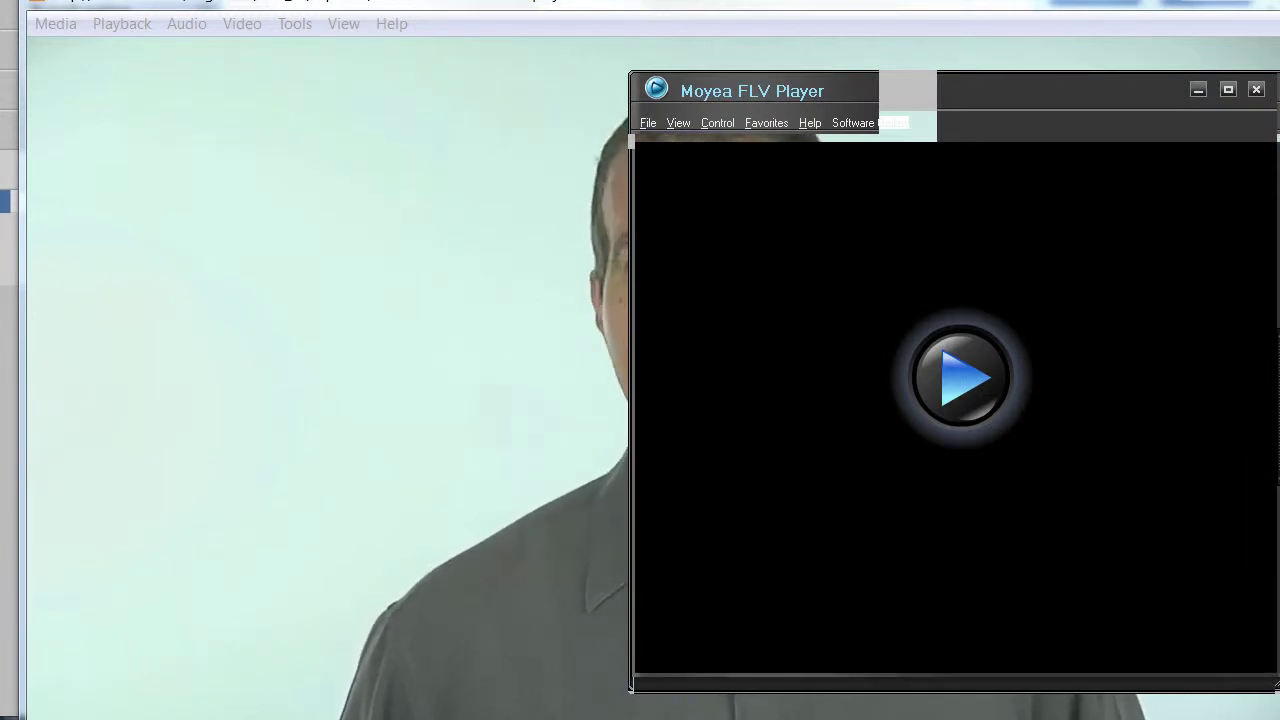
# - Move Moyea FLV Player to the upper left and play rtmp://192.168.123.1/rtmplive/mptslive/live1 from History
pyautogui.moveTo(894, 321)
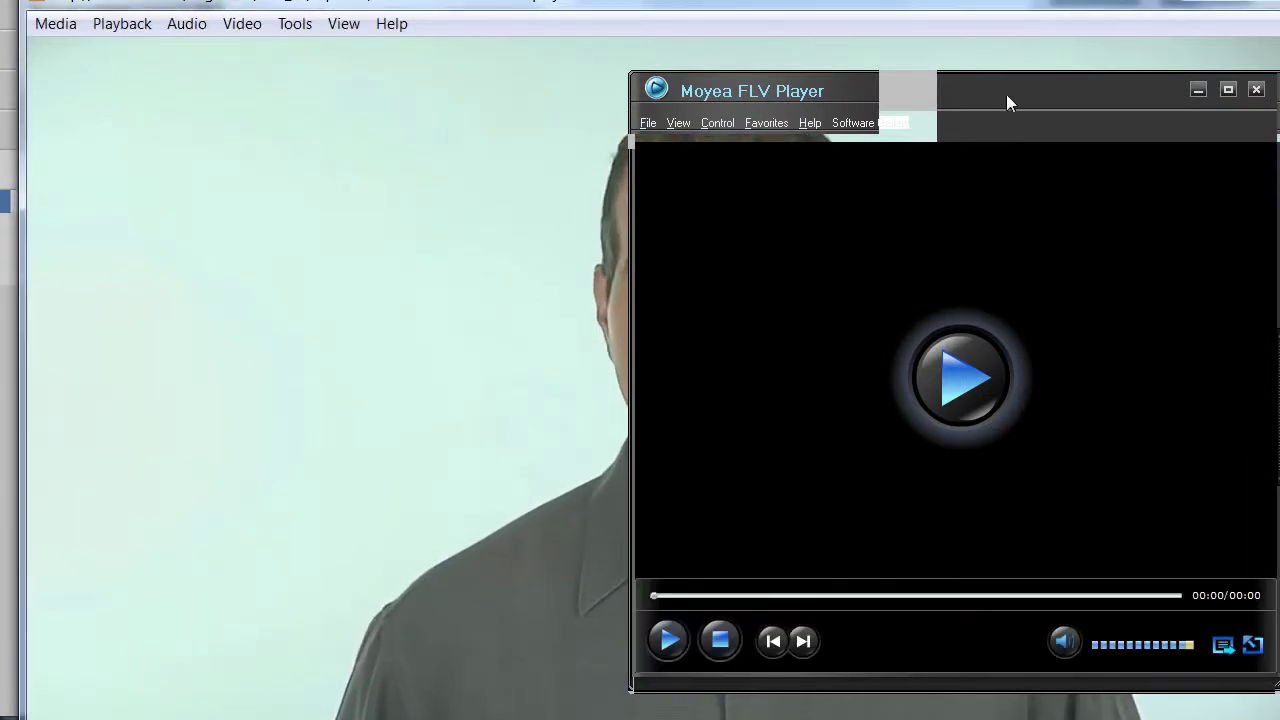
pyautogui.moveTo(1007, 96); pyautogui.dragTo(425, 60)
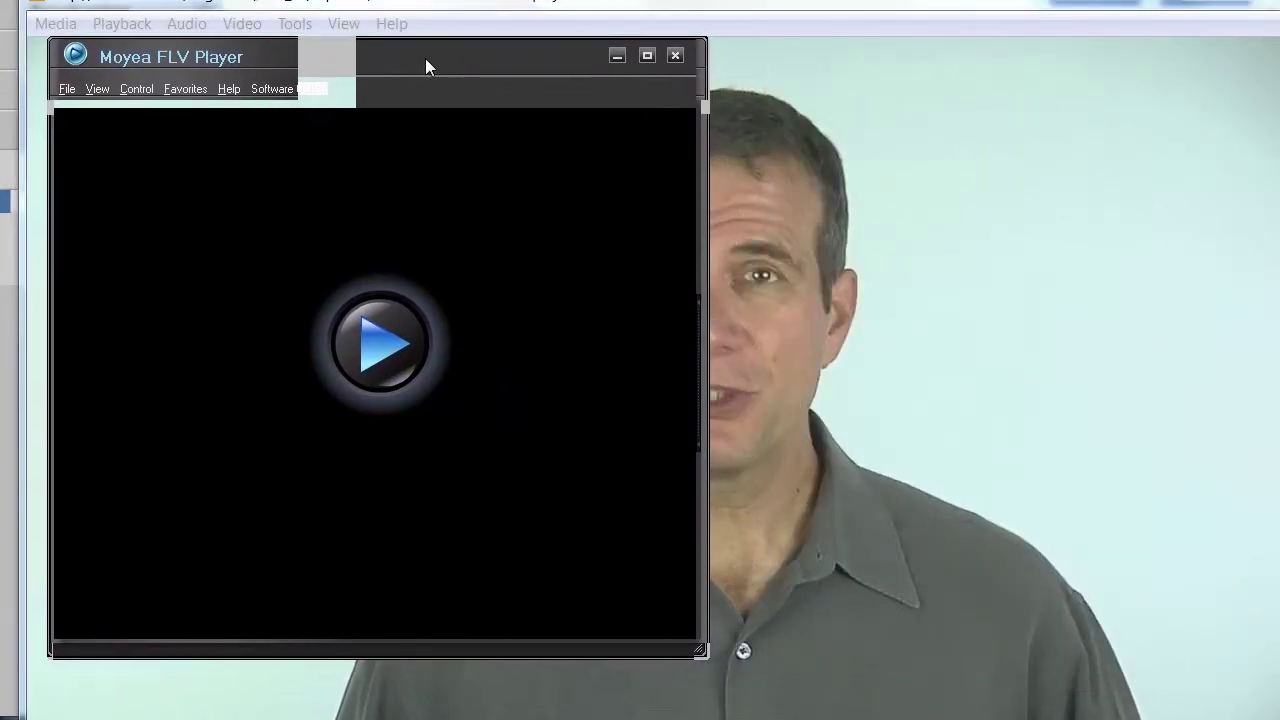
pyautogui.click(64, 89)
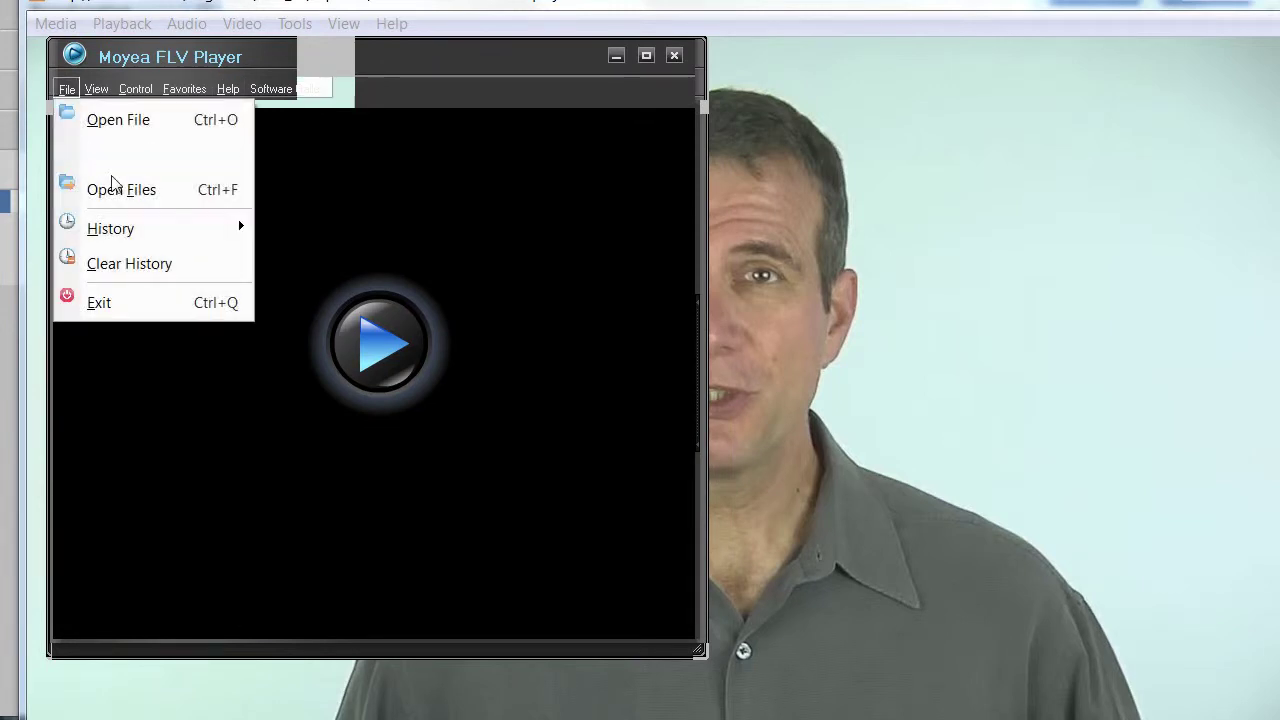
pyautogui.moveTo(143, 230)
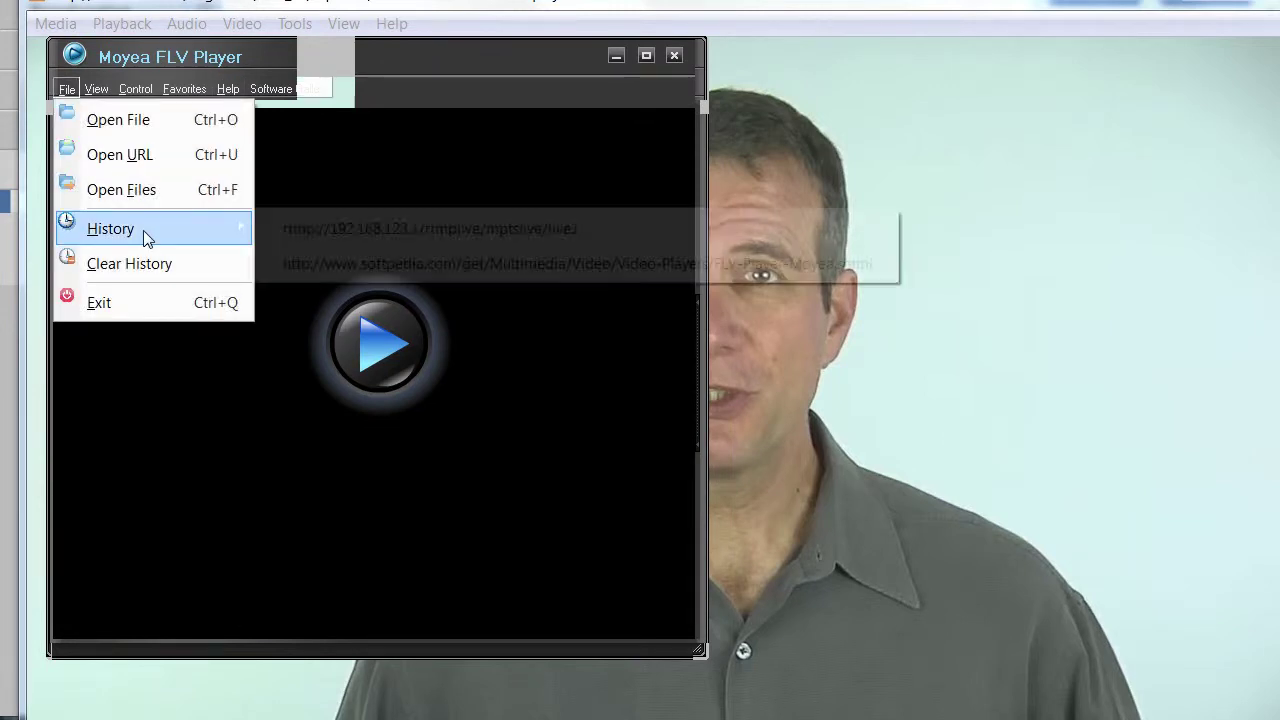
pyautogui.click(605, 229)
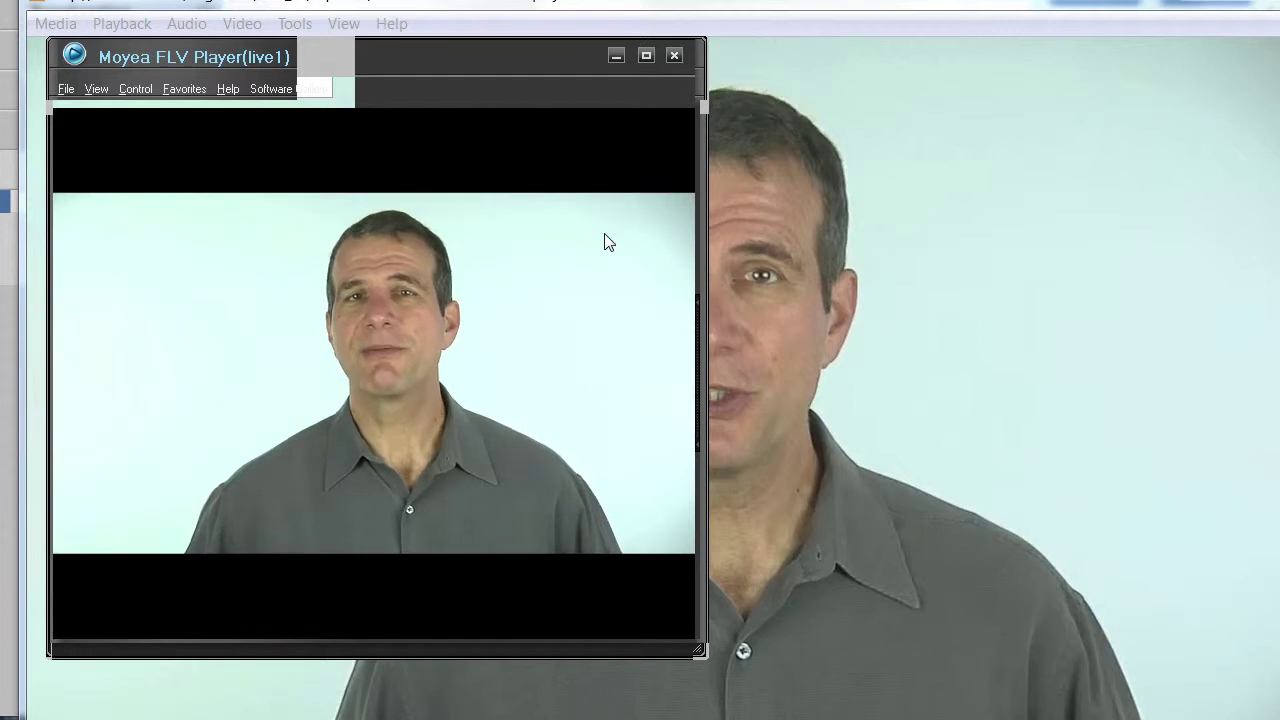